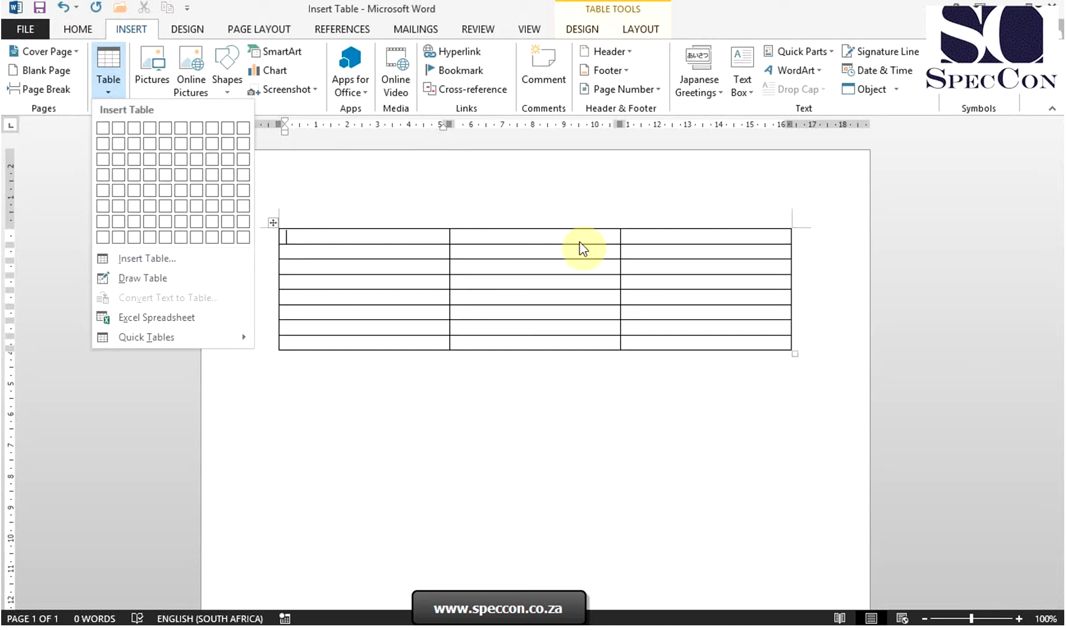
Step: Apply the blue Accent 1 grid table style with a solid dark header row and first column to the blank table
{"action": "left_click", "coordinate": [579, 242]}
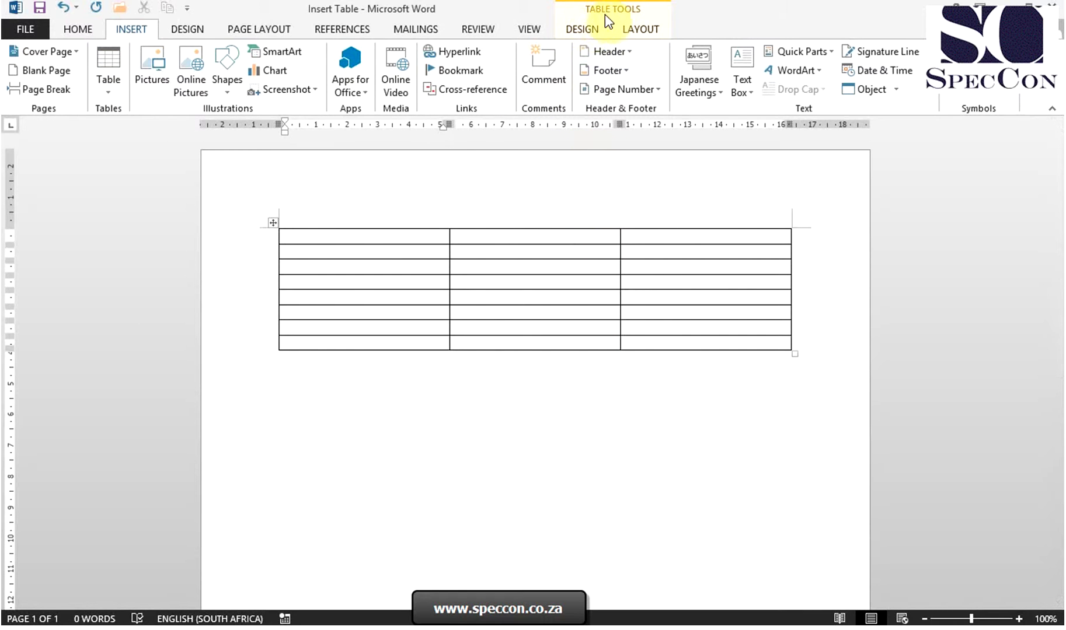
{"action": "left_click", "coordinate": [587, 36]}
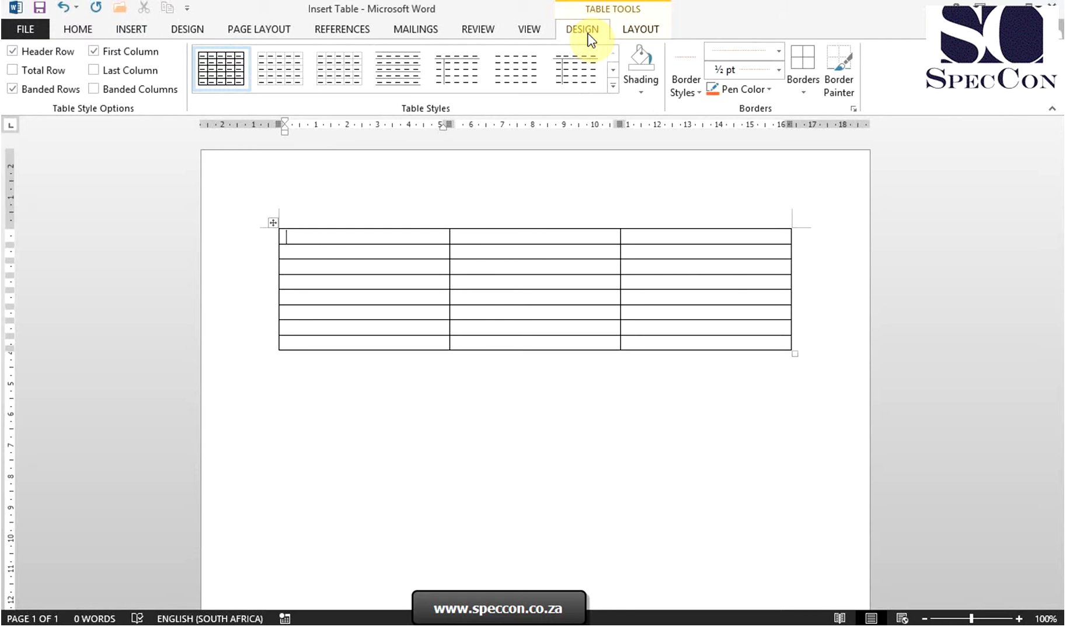
{"action": "left_click", "coordinate": [636, 31]}
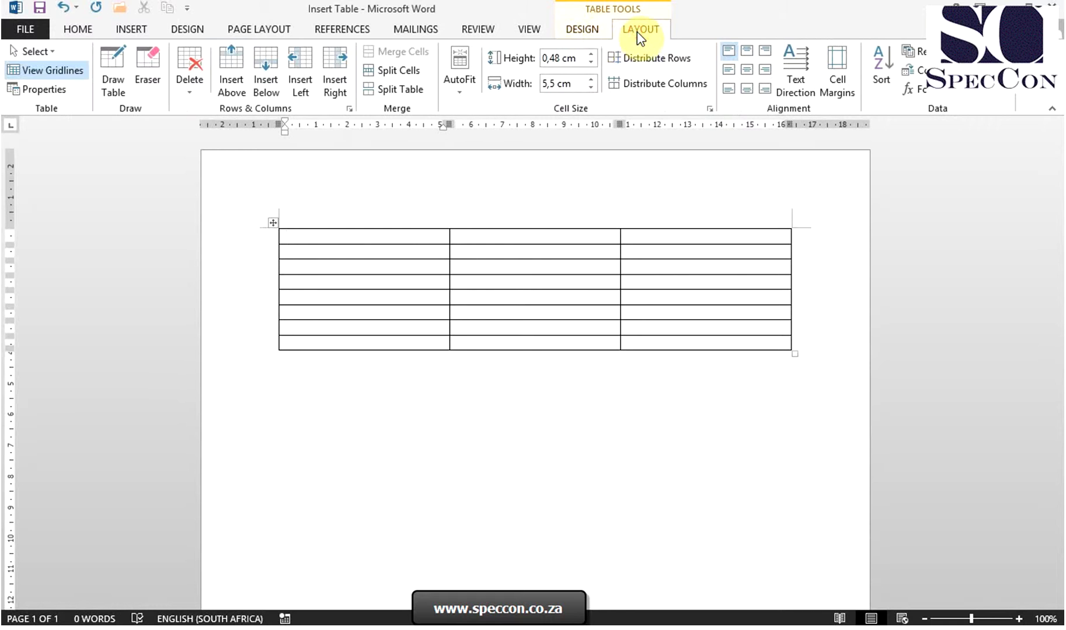
{"action": "left_click", "coordinate": [601, 34]}
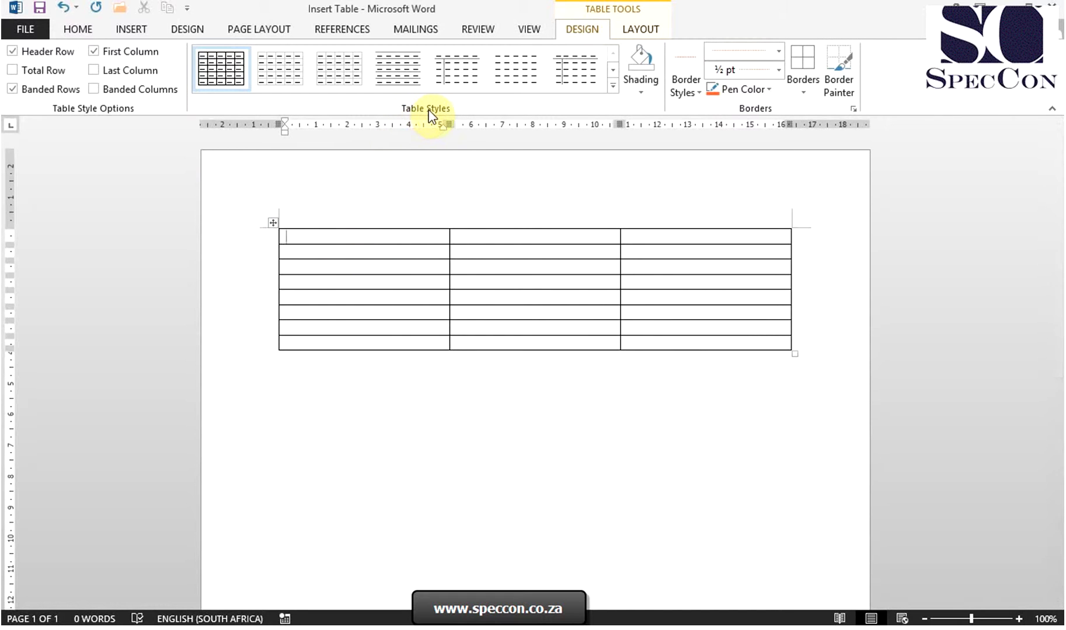
{"action": "left_click", "coordinate": [613, 86]}
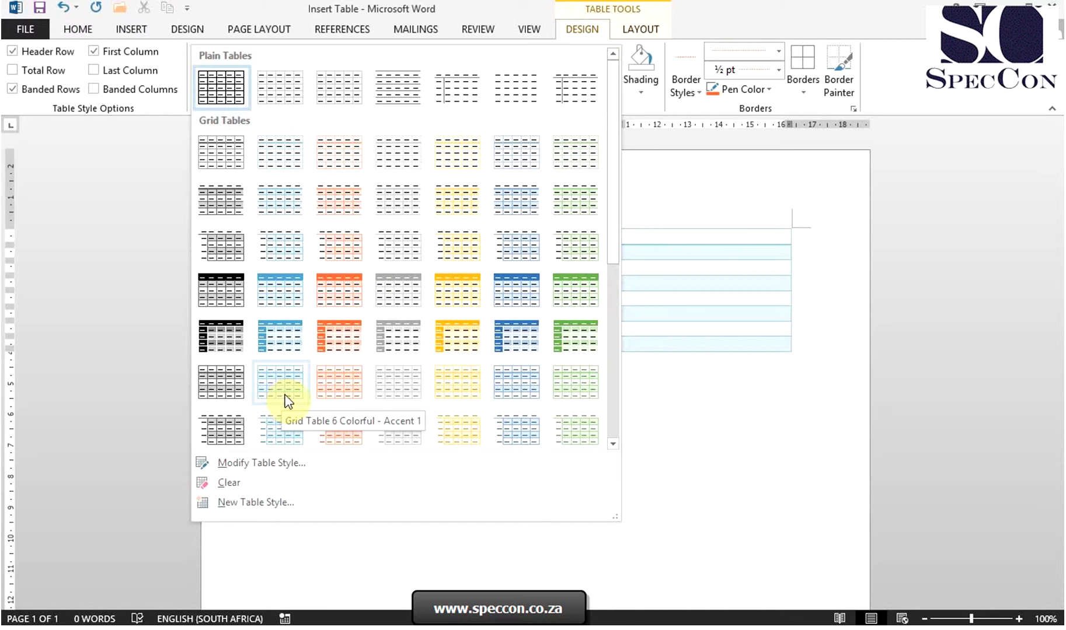
{"action": "left_click", "coordinate": [287, 350]}
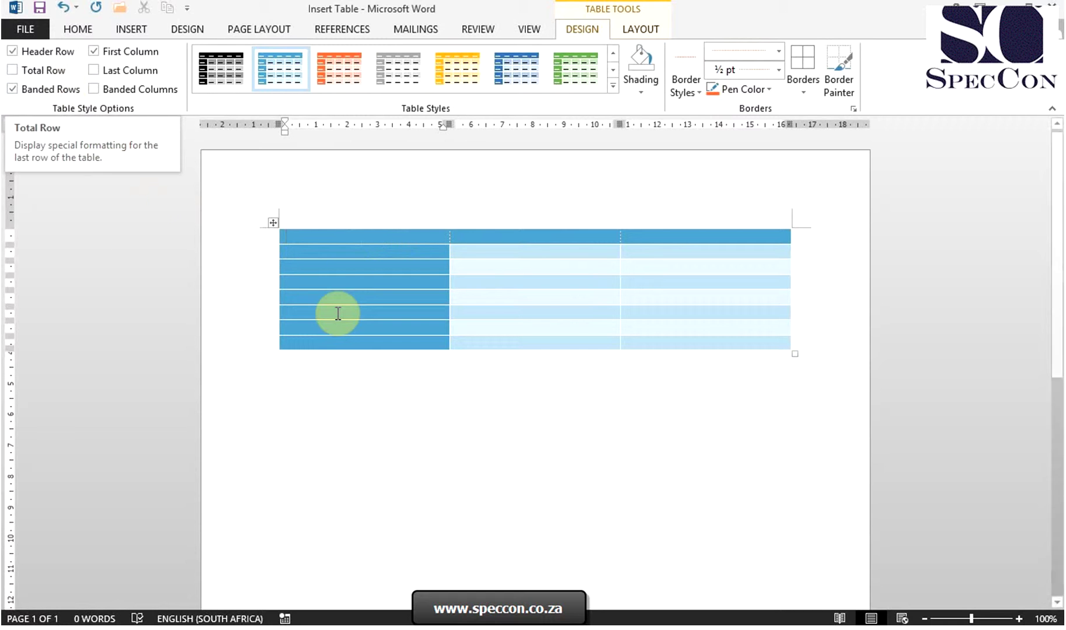
Step: Turn on the Total Row, Last Column and Banded Columns style options for the table
{"action": "left_click", "coordinate": [40, 73]}
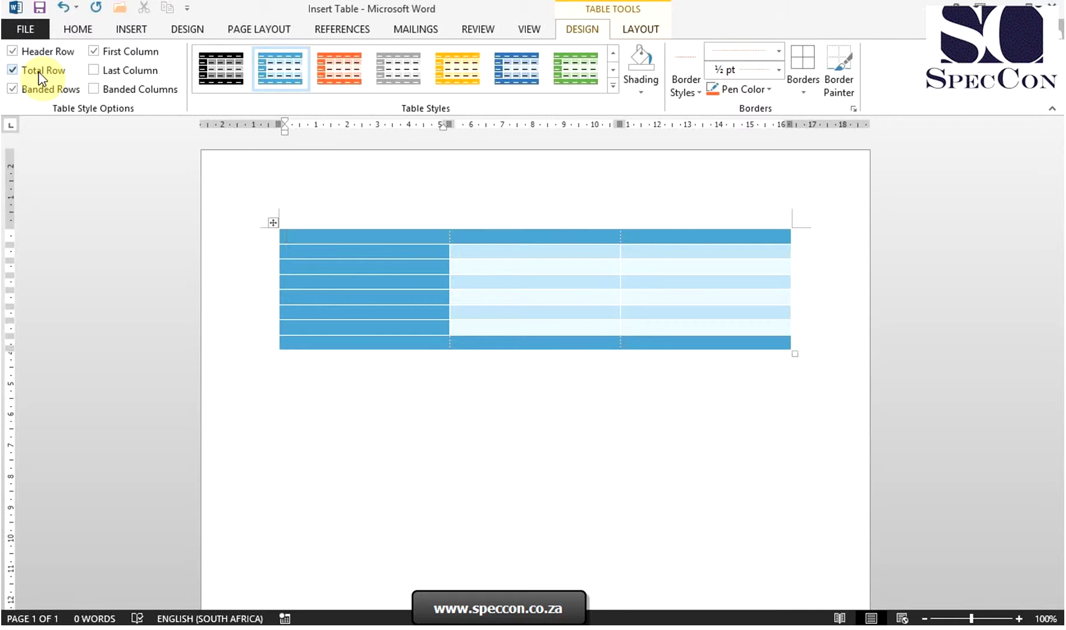
{"action": "left_click", "coordinate": [97, 71]}
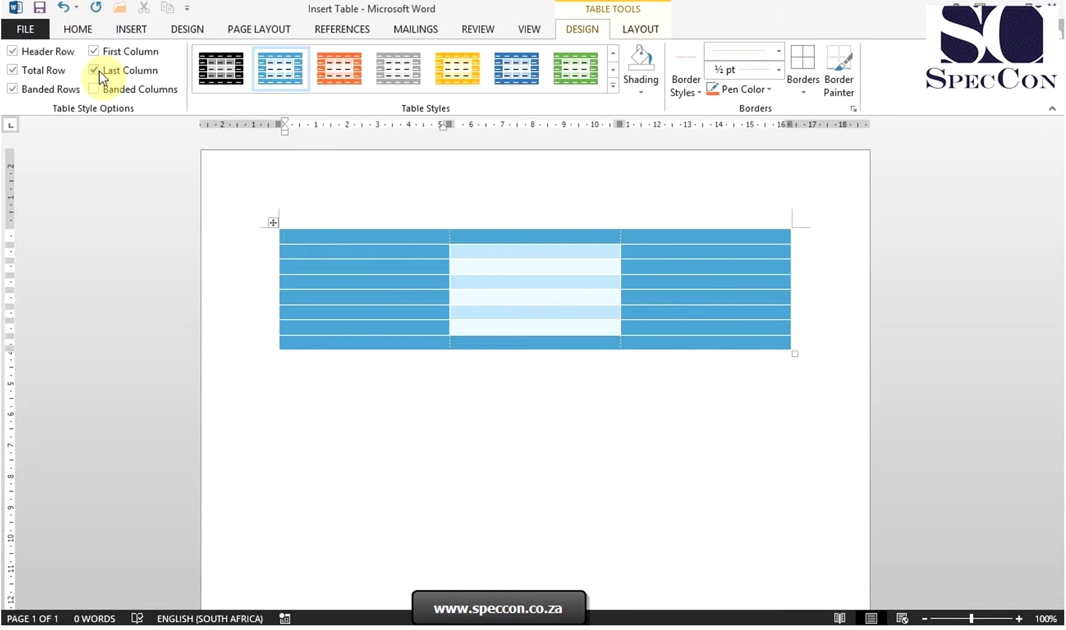
{"action": "left_click", "coordinate": [113, 90]}
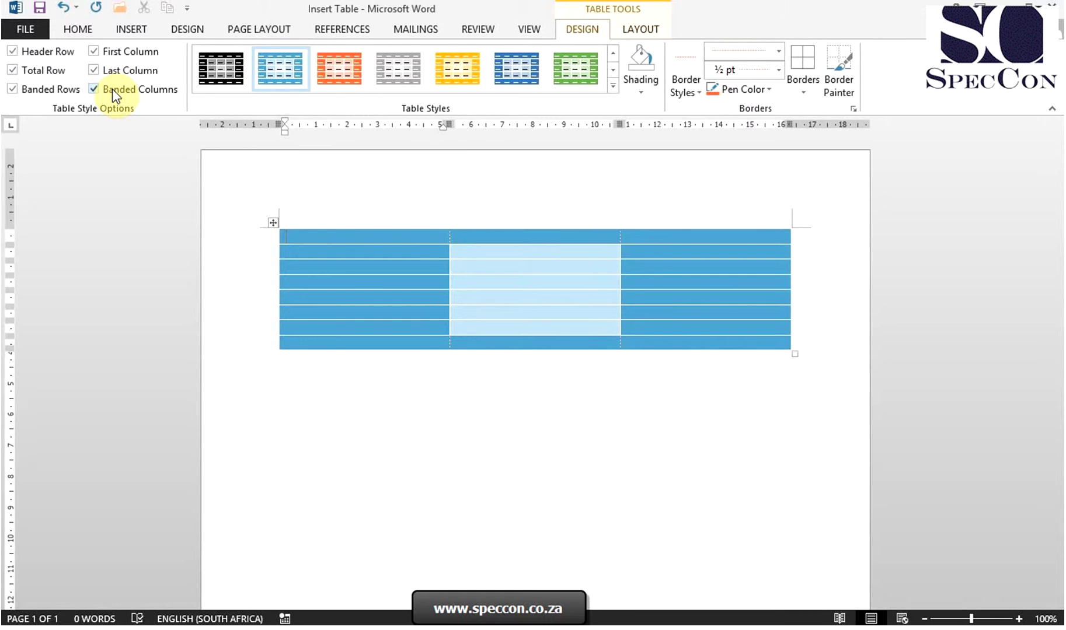
Step: Turn off all six table style options: Header Row, Total Row, Banded Rows, First Column, Last Column and Banded Columns
{"action": "left_click", "coordinate": [40, 55]}
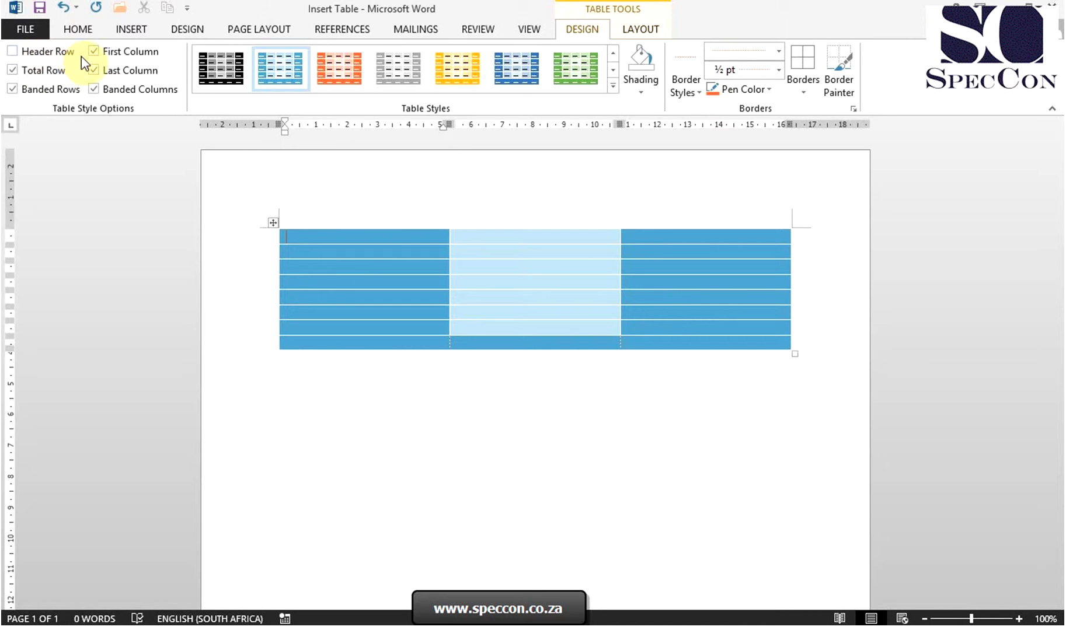
{"action": "left_click", "coordinate": [43, 73]}
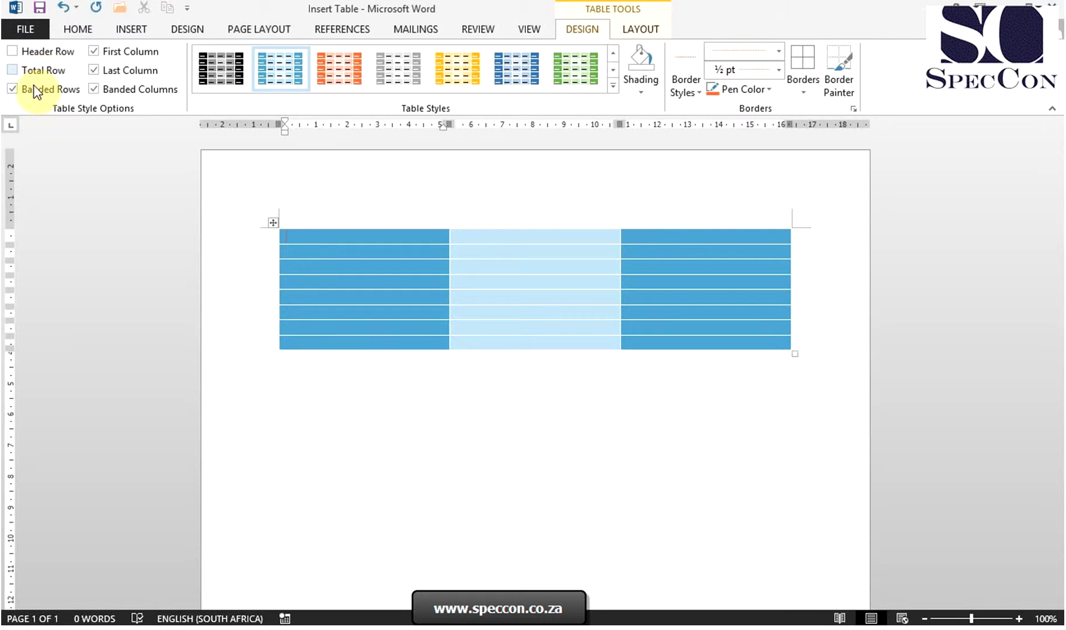
{"action": "left_click", "coordinate": [35, 91]}
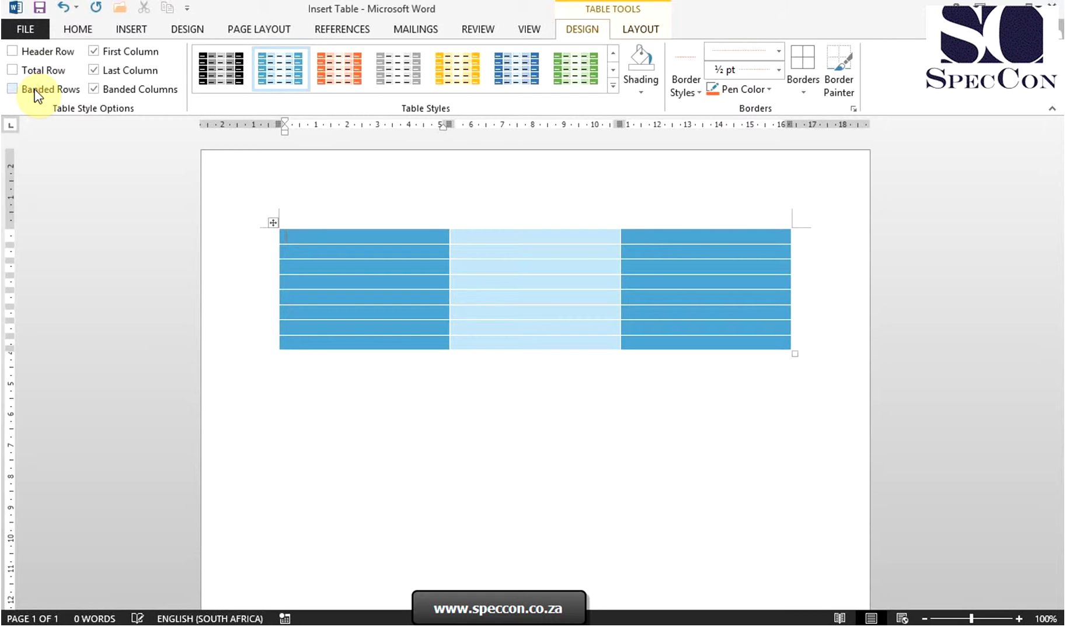
{"action": "left_click", "coordinate": [131, 54]}
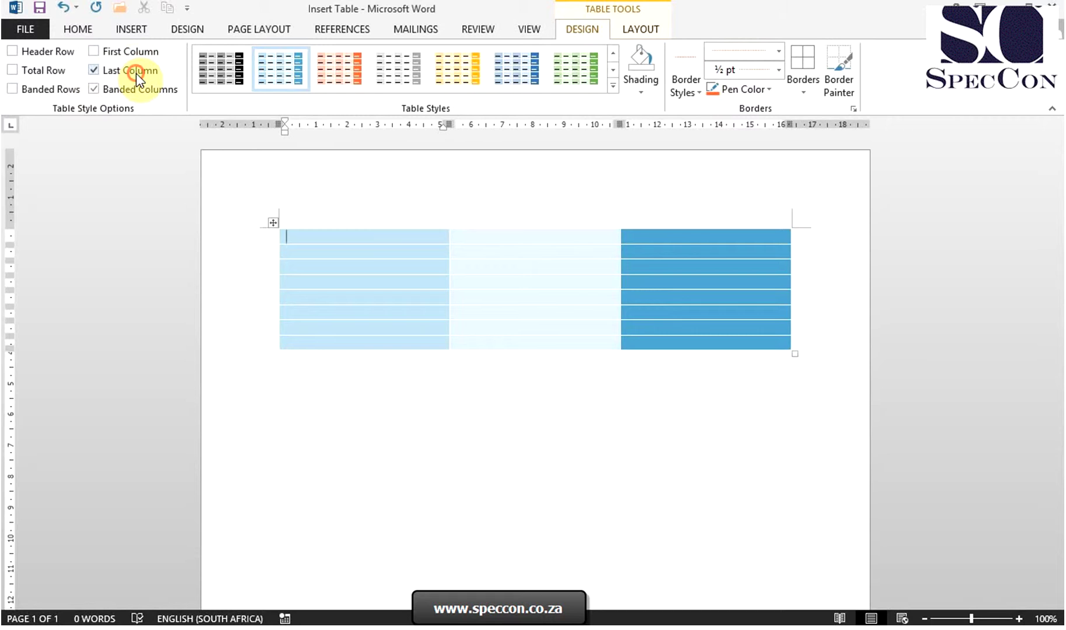
{"action": "left_click", "coordinate": [136, 73]}
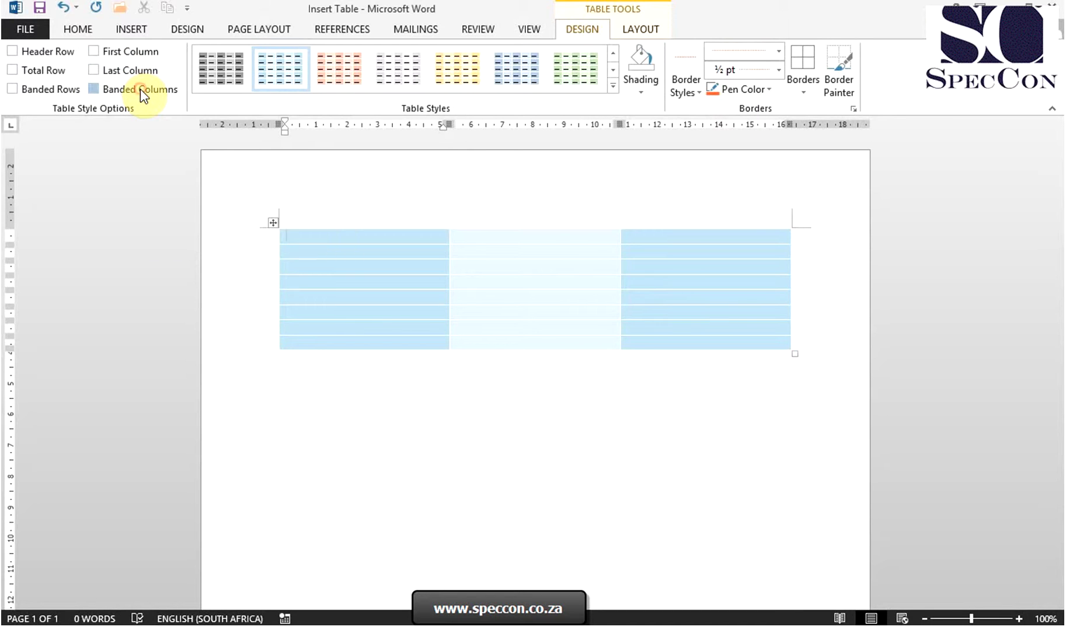
{"action": "left_click", "coordinate": [140, 89]}
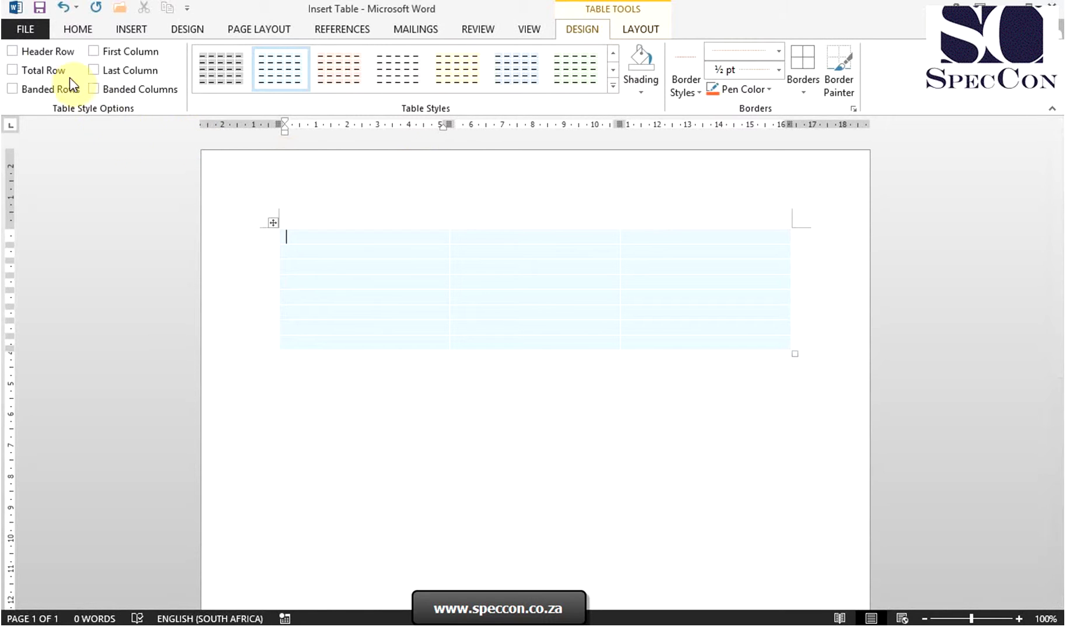
Step: Turn on all six table style options: Header Row, Total Row, Banded Rows, First Column, Last Column and Banded Columns
{"action": "left_click", "coordinate": [45, 51]}
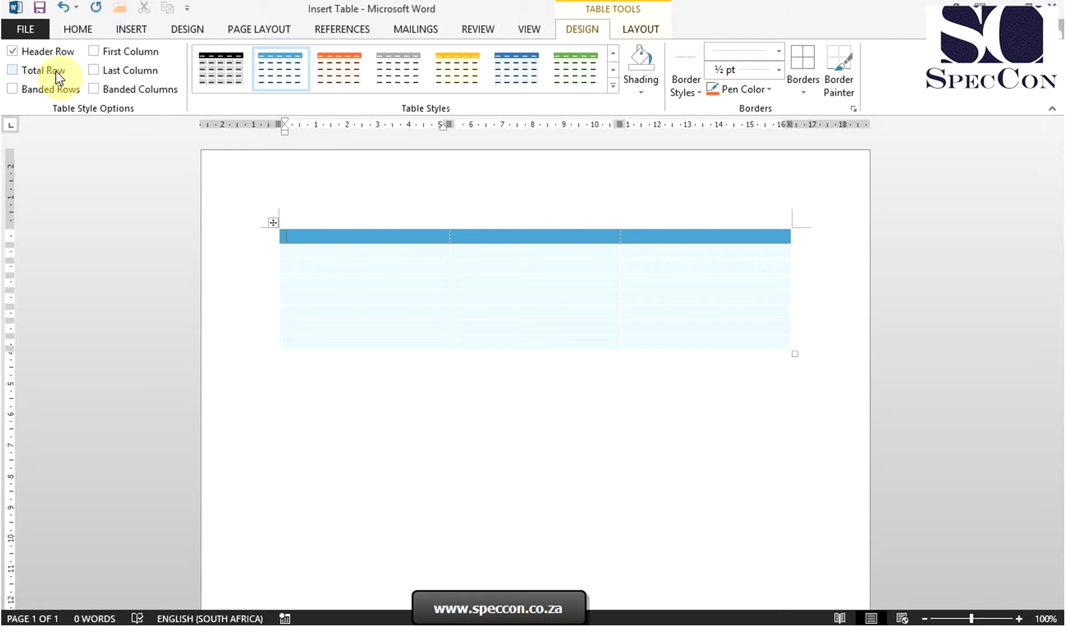
{"action": "left_click", "coordinate": [56, 71]}
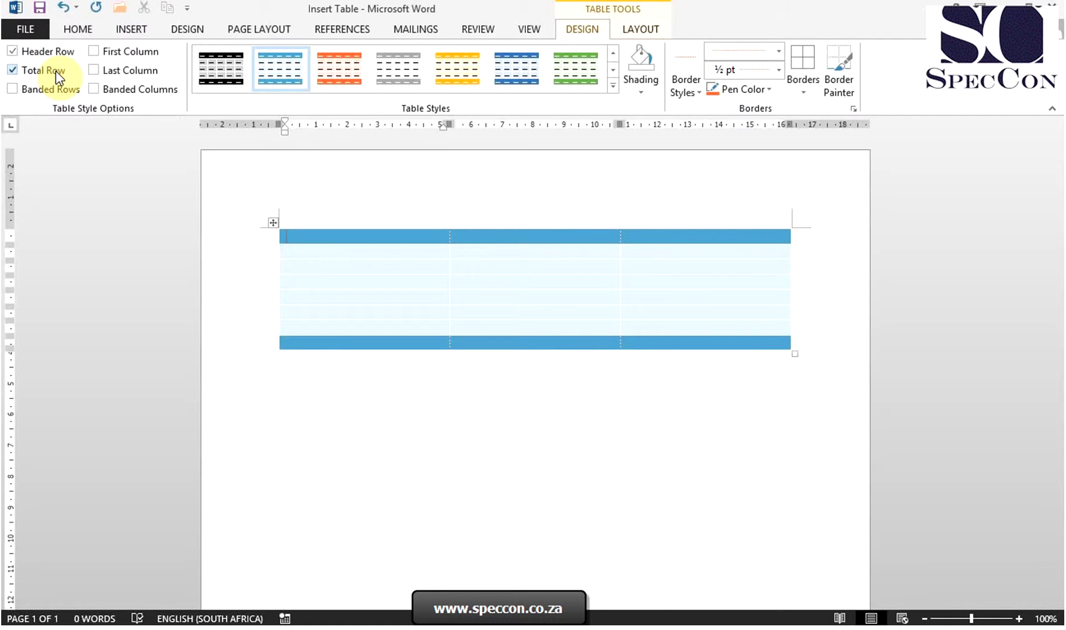
{"action": "left_click", "coordinate": [59, 93]}
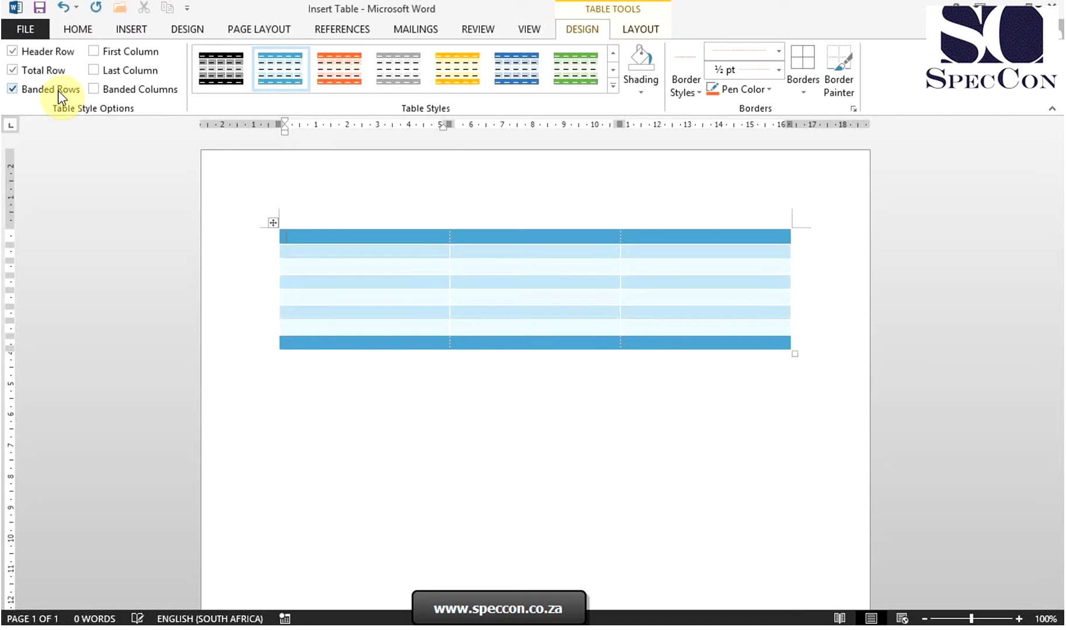
{"action": "left_click", "coordinate": [147, 52]}
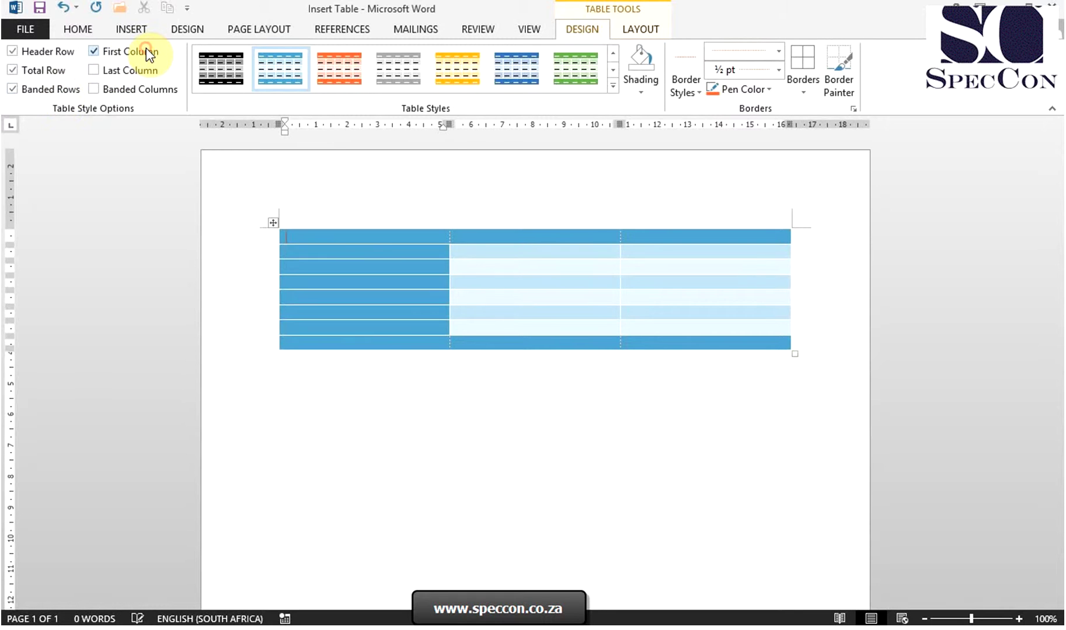
{"action": "left_click", "coordinate": [151, 71]}
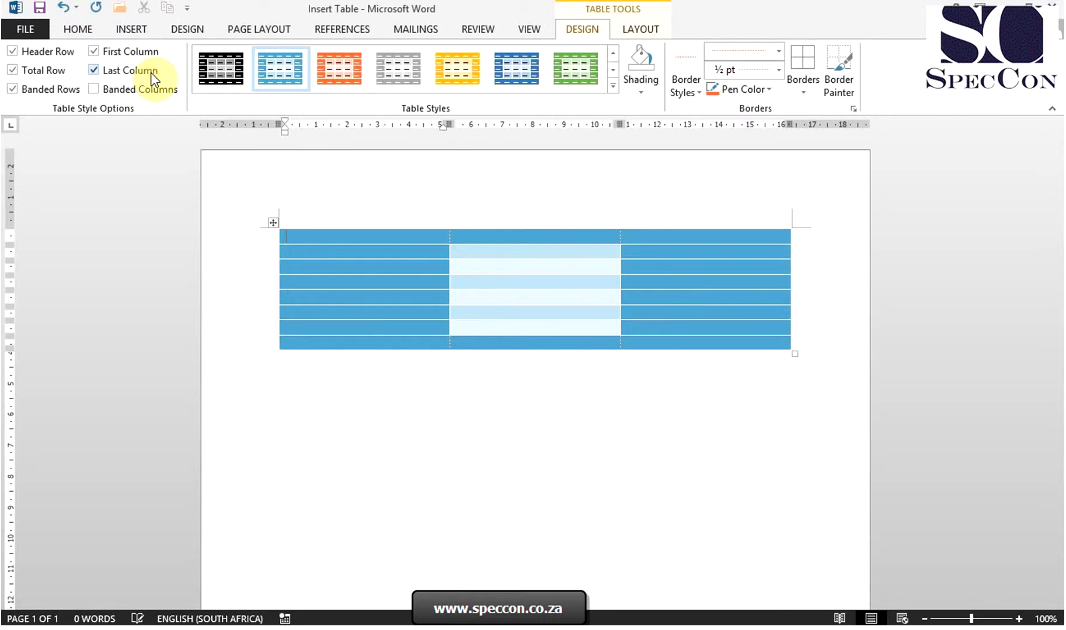
{"action": "left_click", "coordinate": [158, 92]}
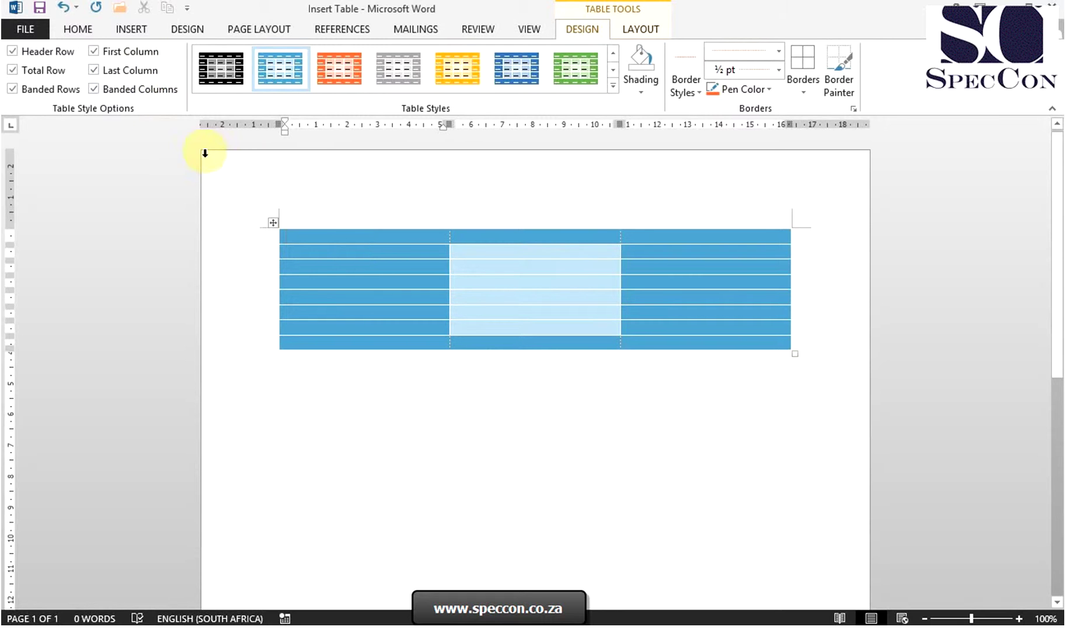
Step: Clear every table style option again, for both the column formatting and the row formatting
{"action": "left_click", "coordinate": [129, 95]}
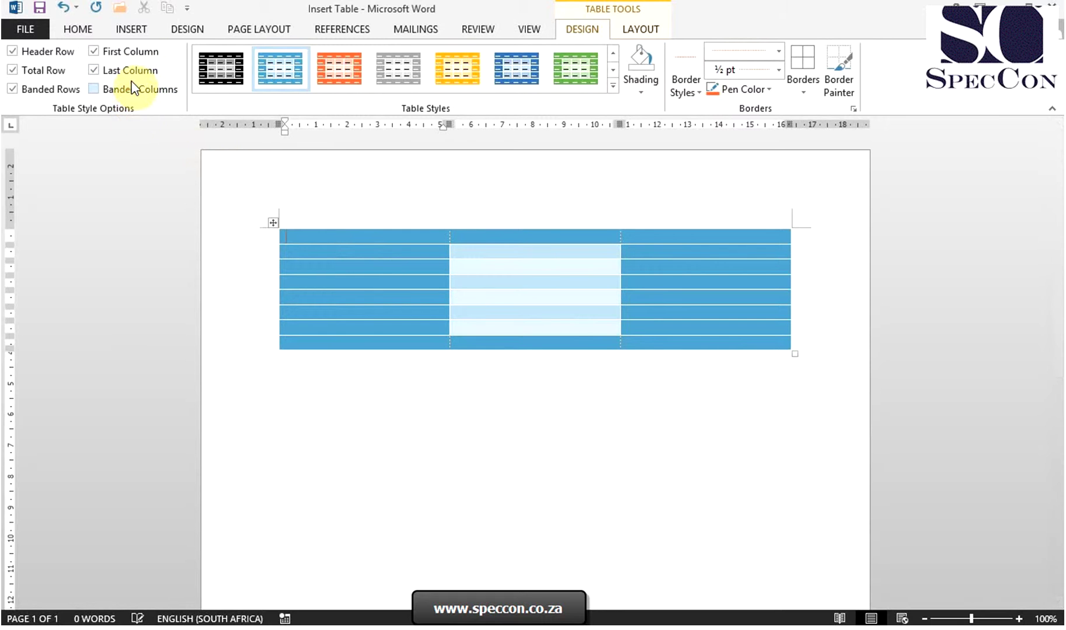
{"action": "left_click", "coordinate": [134, 72]}
{"action": "left_click", "coordinate": [136, 54]}
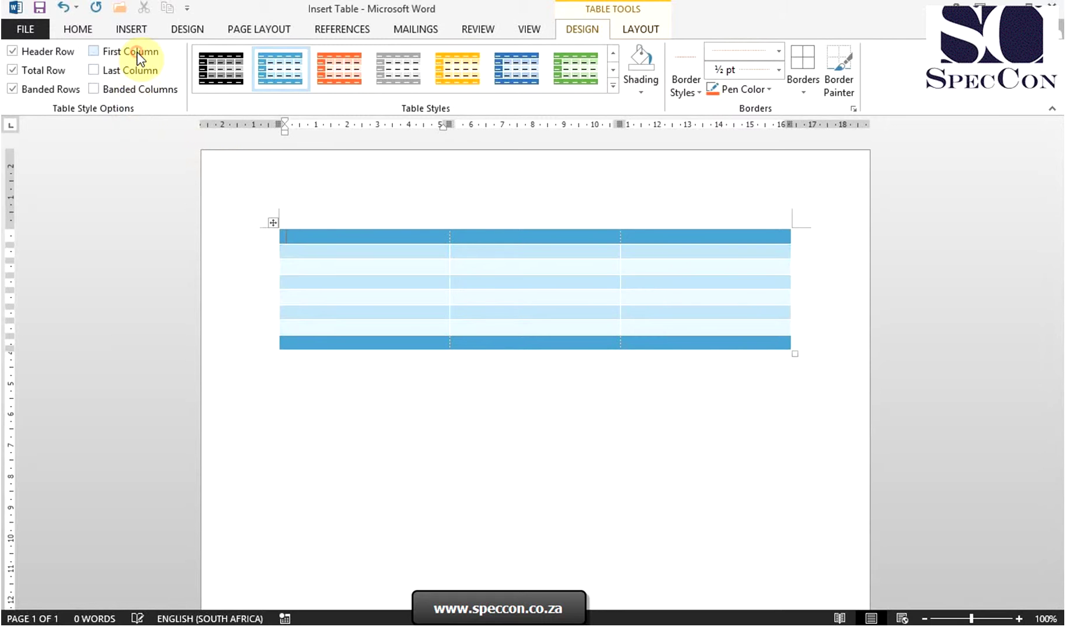
{"action": "left_click", "coordinate": [19, 51]}
{"action": "left_click", "coordinate": [22, 70]}
{"action": "left_click", "coordinate": [41, 92]}
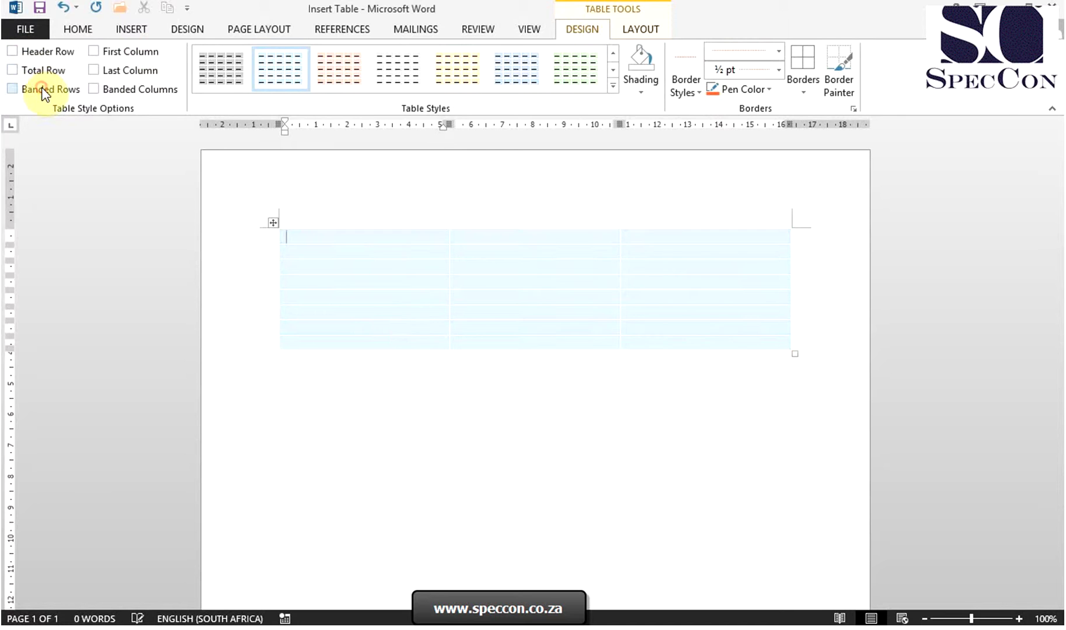
Step: Shade all cells in the table's first row with the medium blue theme color
{"action": "left_click", "coordinate": [491, 440]}
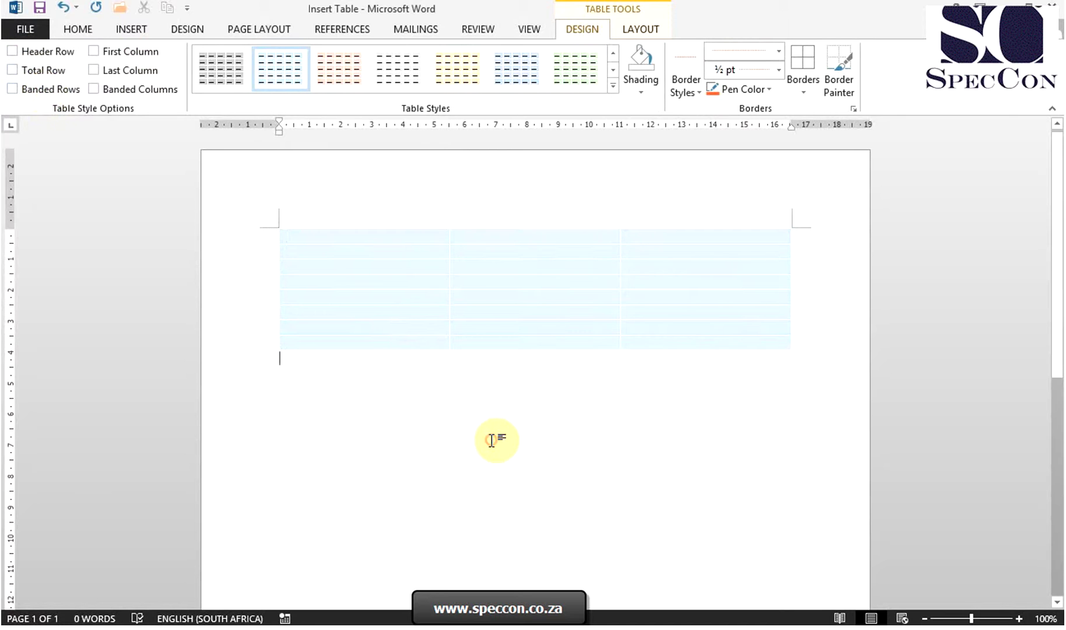
{"action": "left_click", "coordinate": [292, 236]}
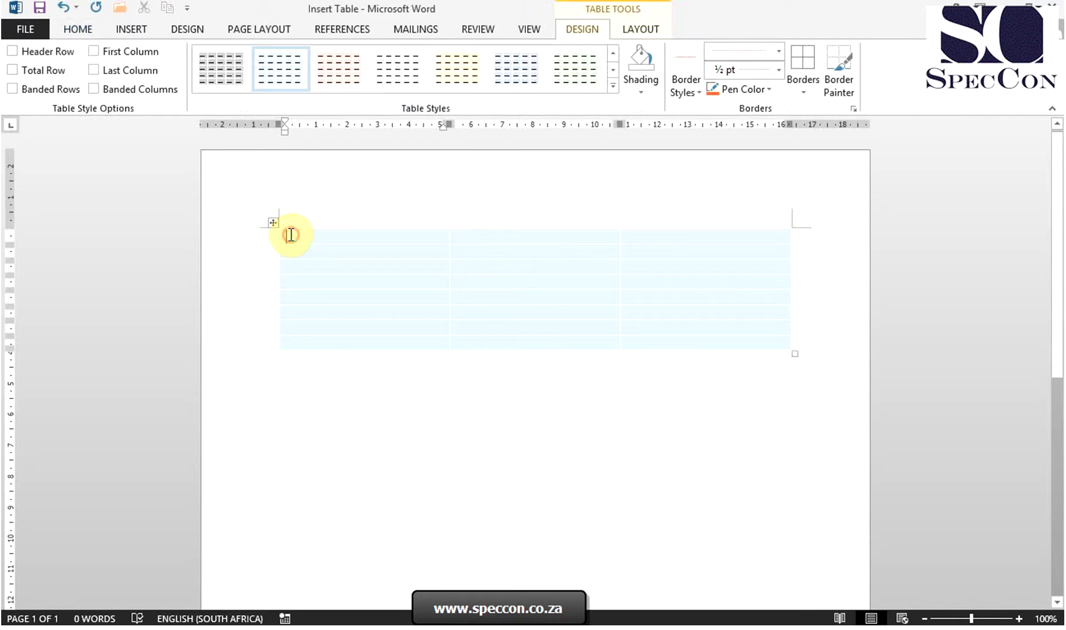
{"action": "left_click", "coordinate": [447, 428]}
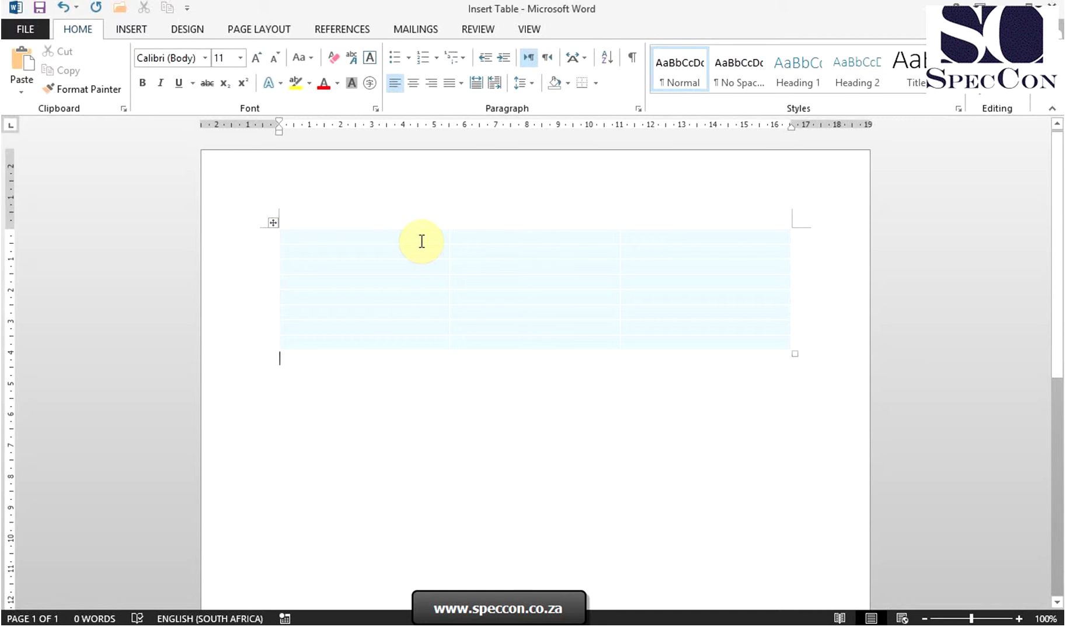
{"action": "left_click_drag", "start_coordinate": [422, 241], "coordinate": [680, 225]}
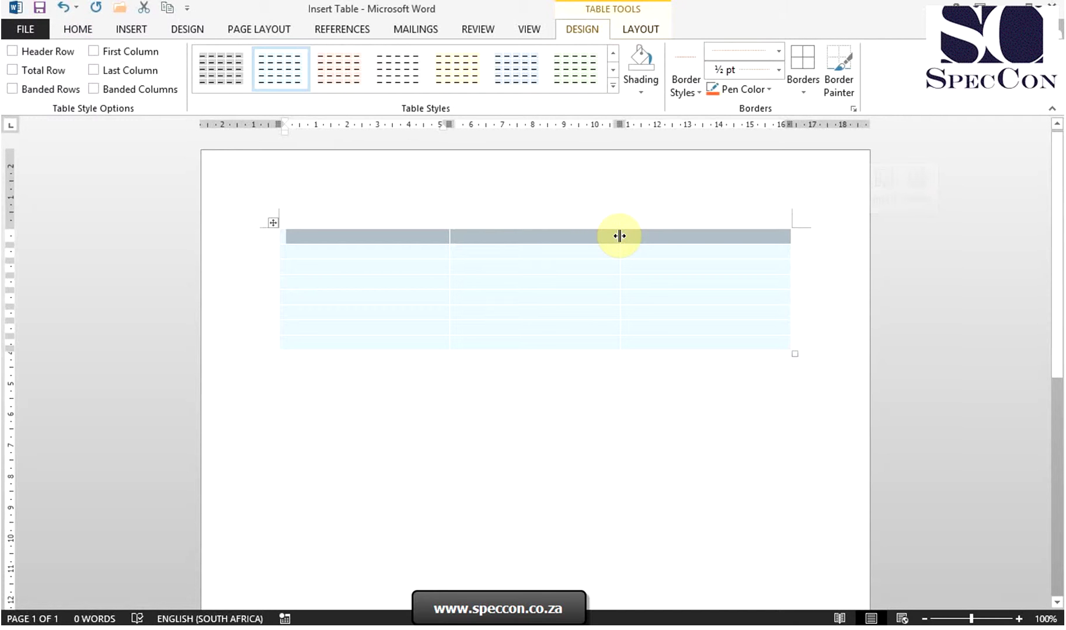
{"action": "left_click", "coordinate": [641, 91]}
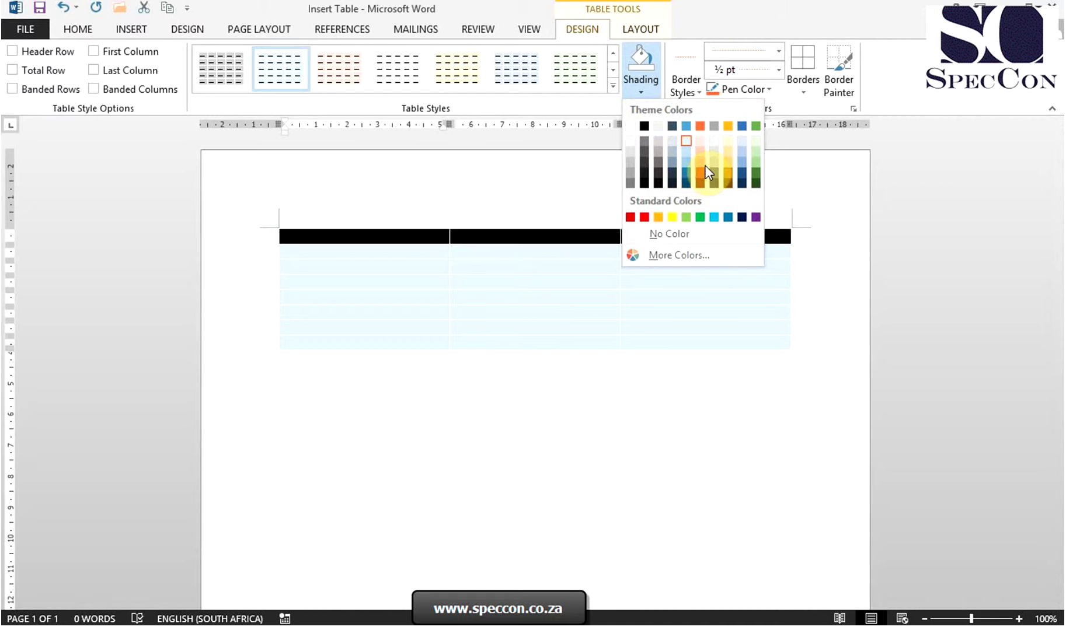
{"action": "left_click", "coordinate": [741, 161]}
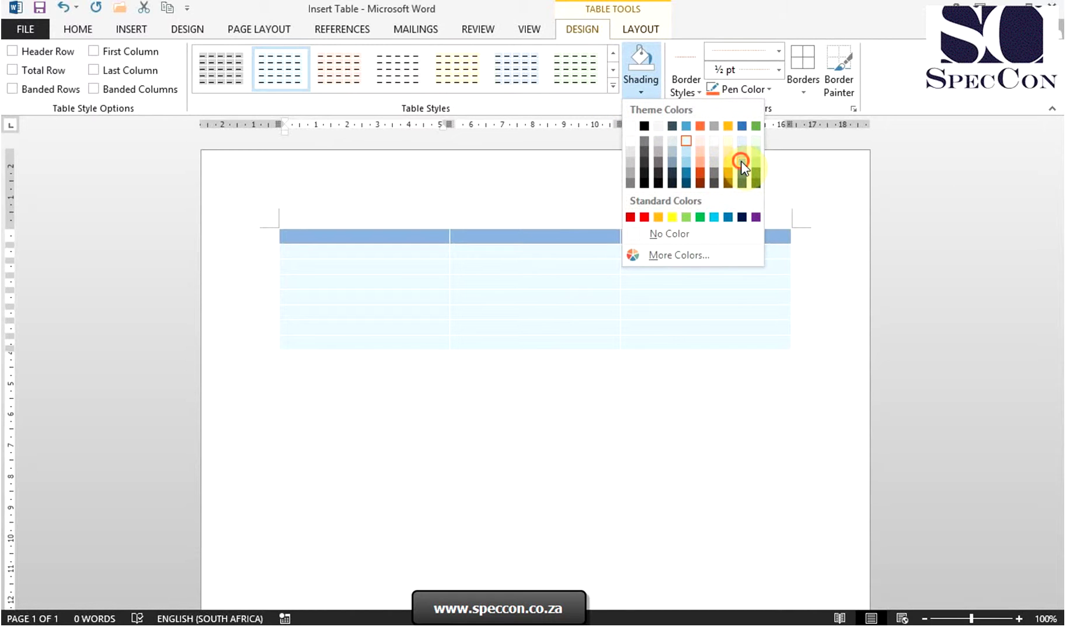
{"action": "left_click", "coordinate": [584, 468]}
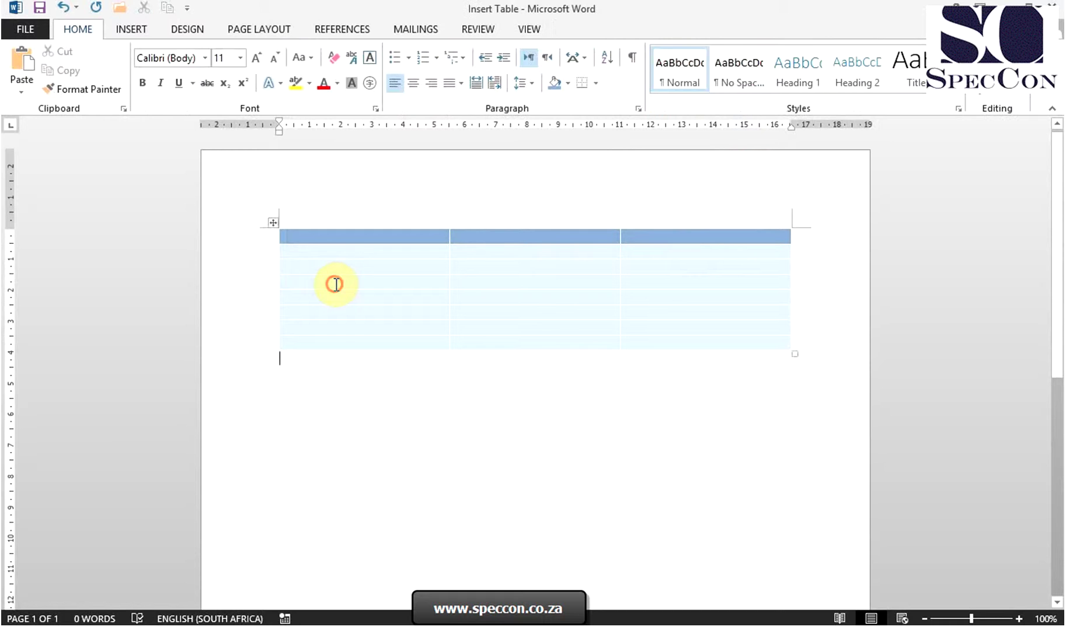
Step: Shade all cells in the table's third row with the same medium blue as the first row
{"action": "left_click_drag", "start_coordinate": [335, 284], "coordinate": [568, 269]}
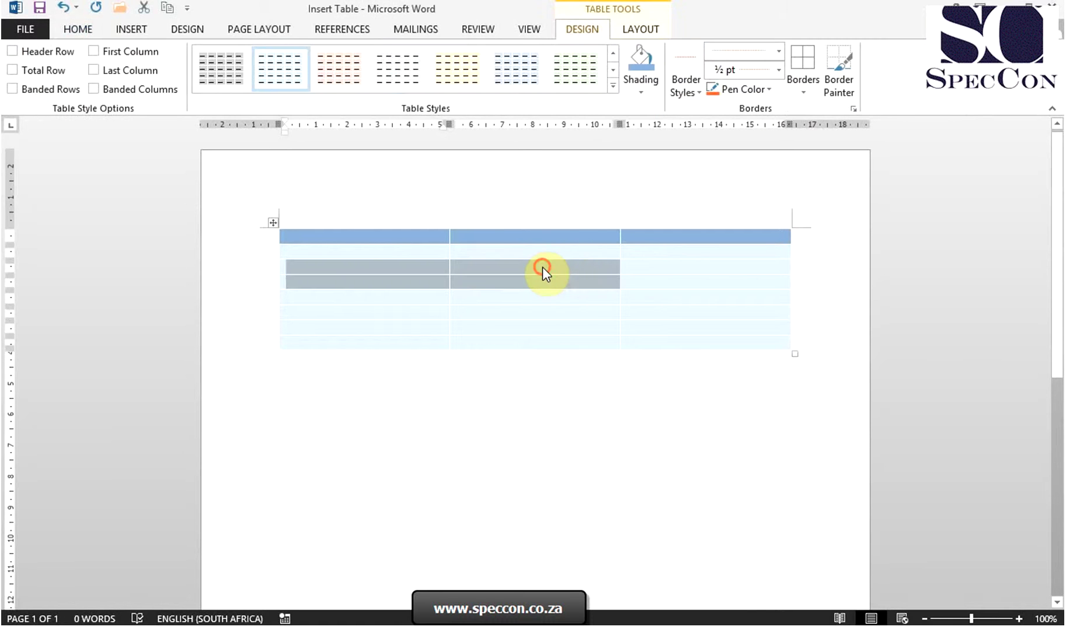
{"action": "left_click", "coordinate": [542, 266]}
{"action": "mouse_move", "coordinate": [411, 266]}
{"action": "left_mouse_down"}
{"action": "mouse_move", "coordinate": [552, 248]}
{"action": "mouse_move", "coordinate": [642, 262]}
{"action": "left_mouse_up"}
{"action": "left_click", "coordinate": [642, 85]}
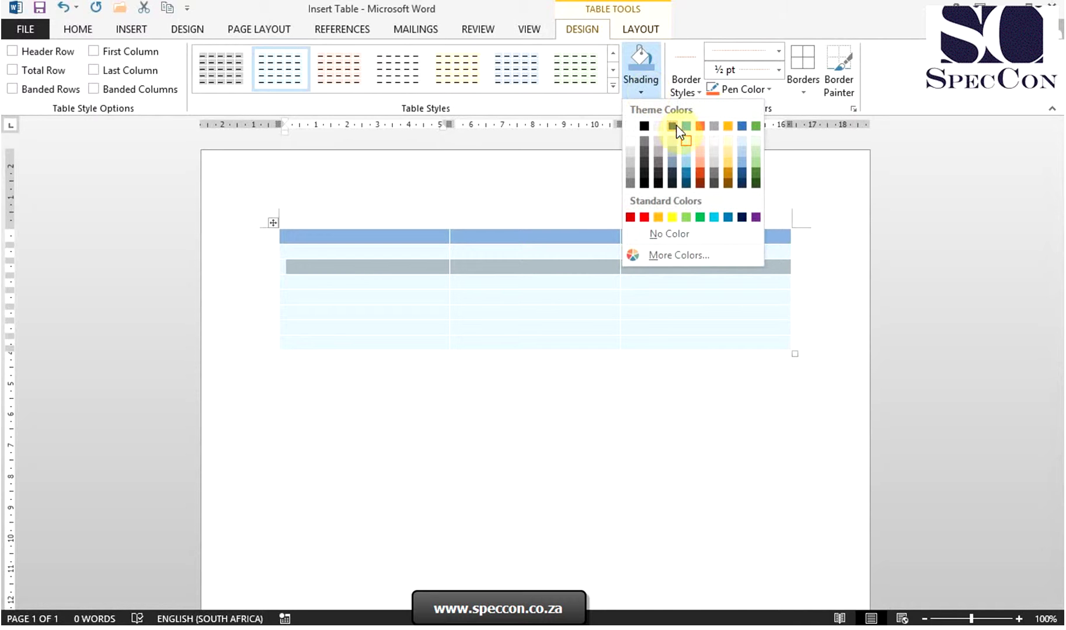
{"action": "left_click", "coordinate": [742, 166]}
{"action": "left_click", "coordinate": [596, 460]}
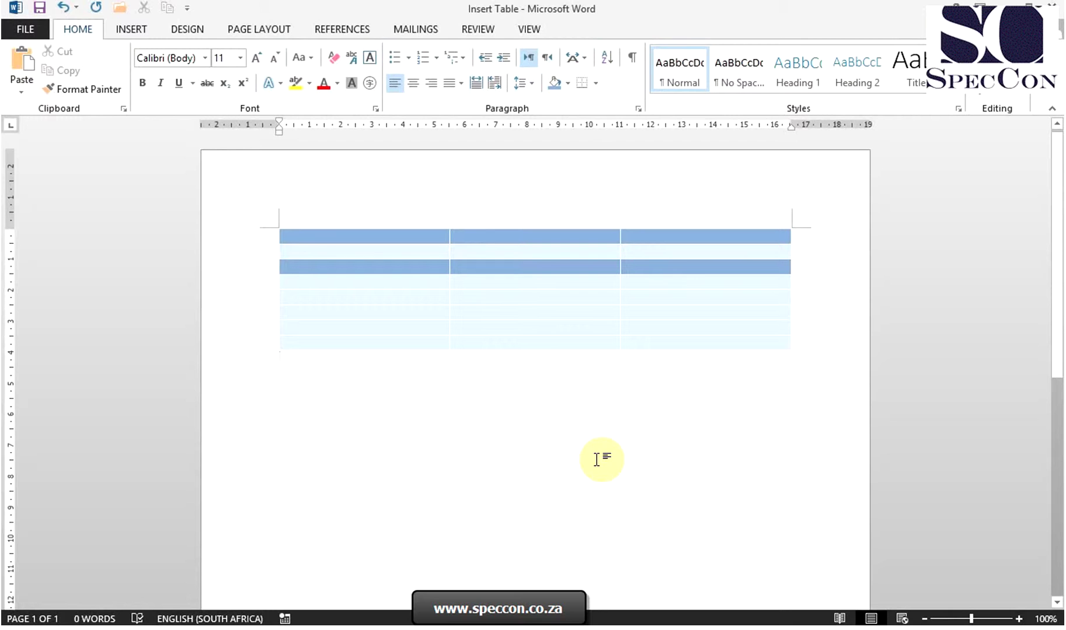
Step: Remove the blue shading from all cells in the table's first row by setting its fill to No Color
{"action": "left_click_drag", "start_coordinate": [357, 233], "coordinate": [635, 235]}
{"action": "left_click", "coordinate": [582, 29]}
{"action": "left_click", "coordinate": [635, 93]}
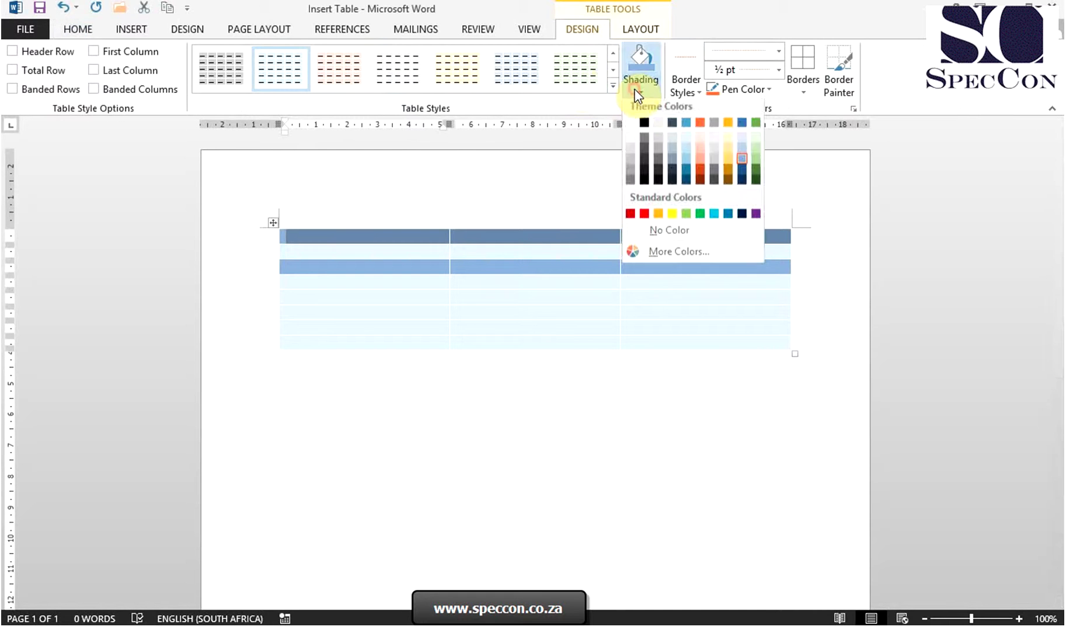
{"action": "left_click", "coordinate": [665, 233]}
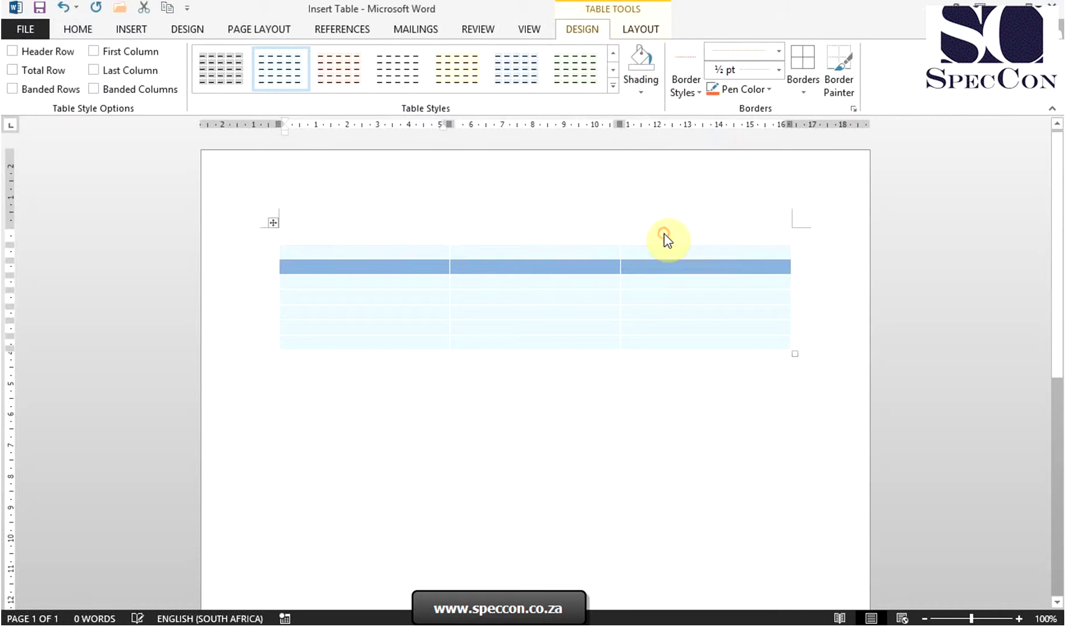
Step: Clear the shading of the entire table by setting every cell's fill to No Color, and deselect the table
{"action": "left_click_drag", "start_coordinate": [383, 264], "coordinate": [649, 277]}
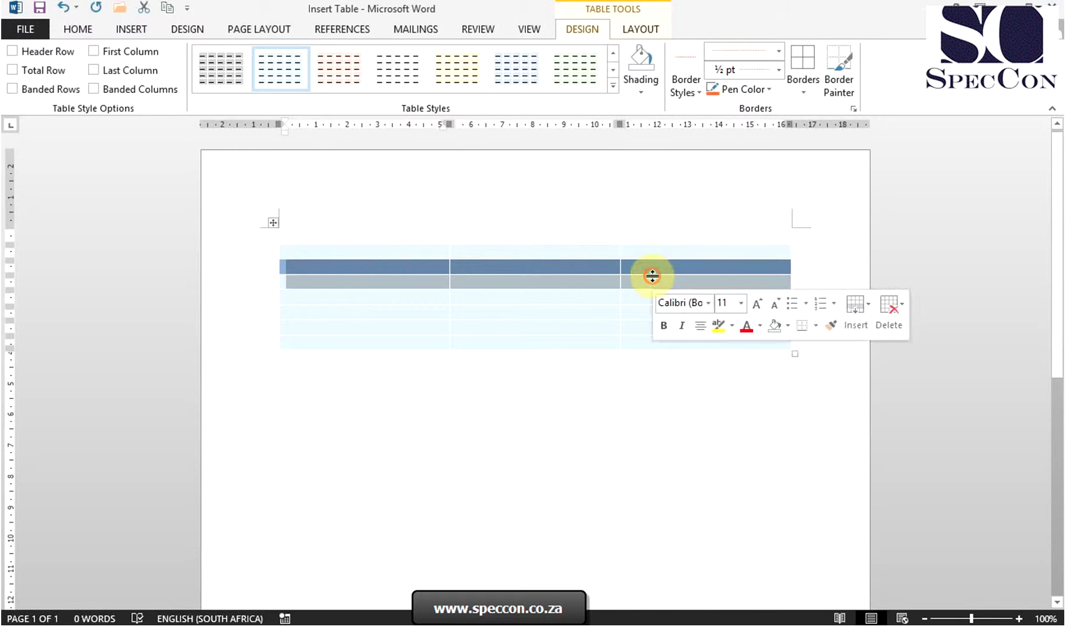
{"action": "left_click", "coordinate": [277, 223]}
{"action": "left_click", "coordinate": [630, 82]}
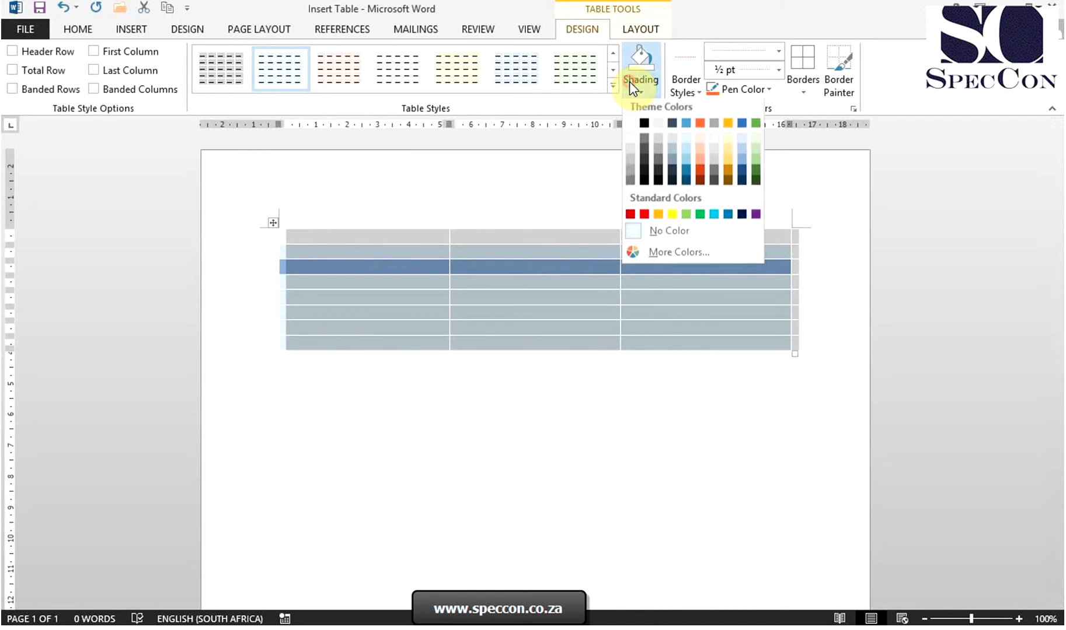
{"action": "left_click", "coordinate": [655, 231]}
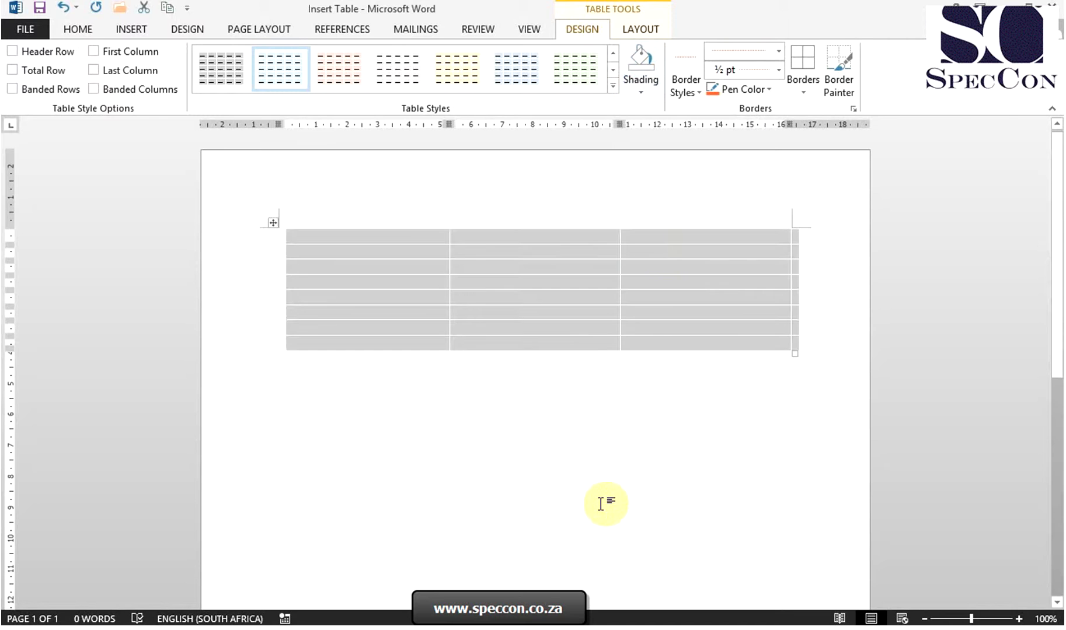
{"action": "left_click", "coordinate": [601, 503]}
{"action": "left_click", "coordinate": [470, 304]}
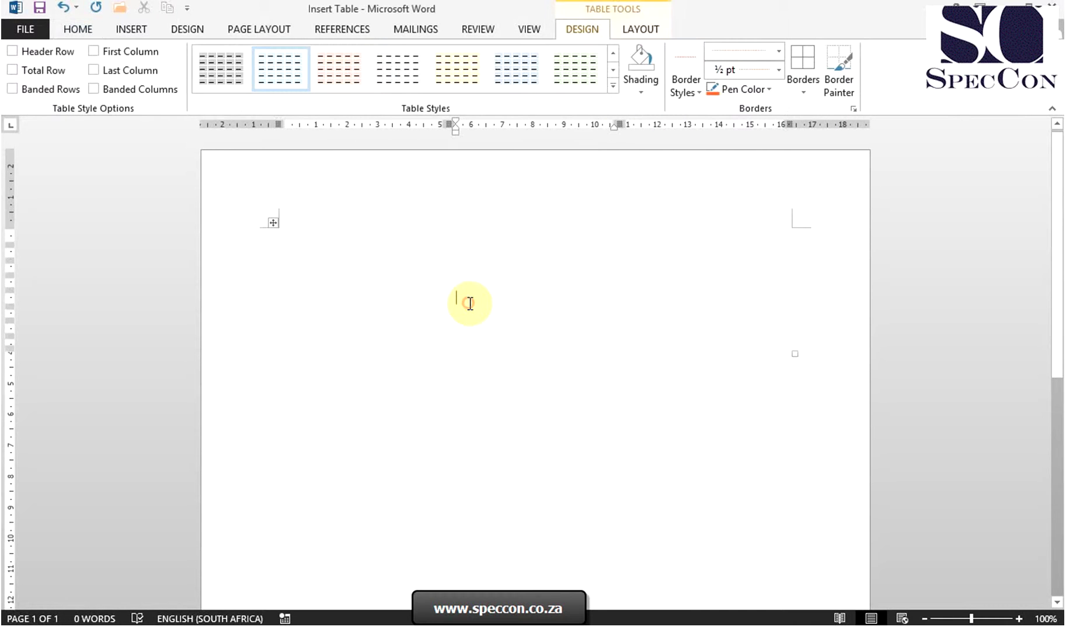
Step: Select the whole table and choose the blue 1 ½ pt single-line theme border style
{"action": "left_click", "coordinate": [275, 224]}
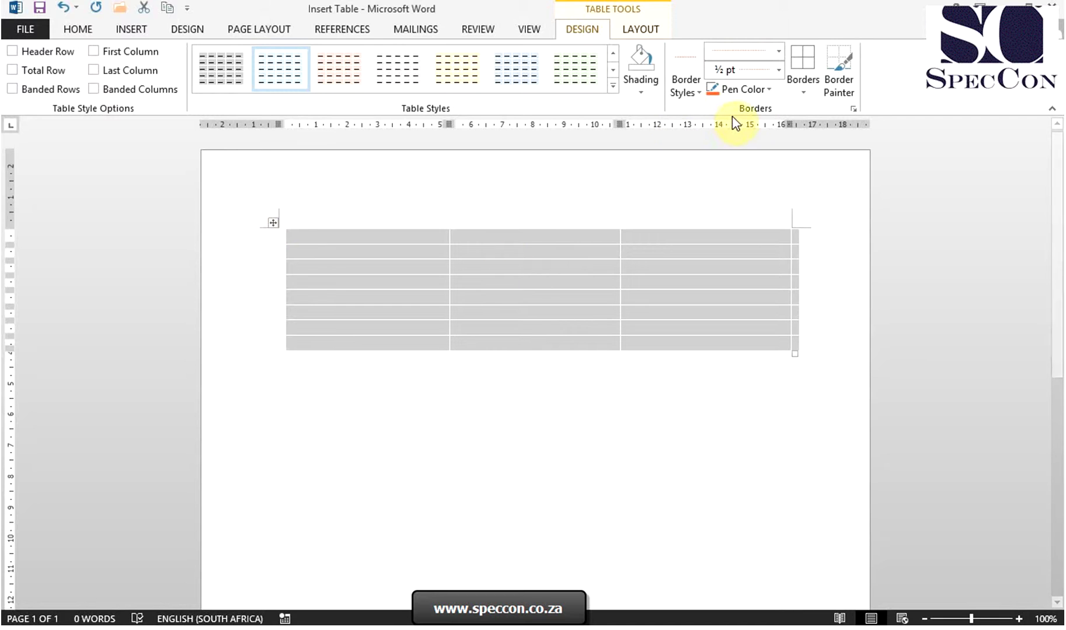
{"action": "left_click", "coordinate": [692, 98]}
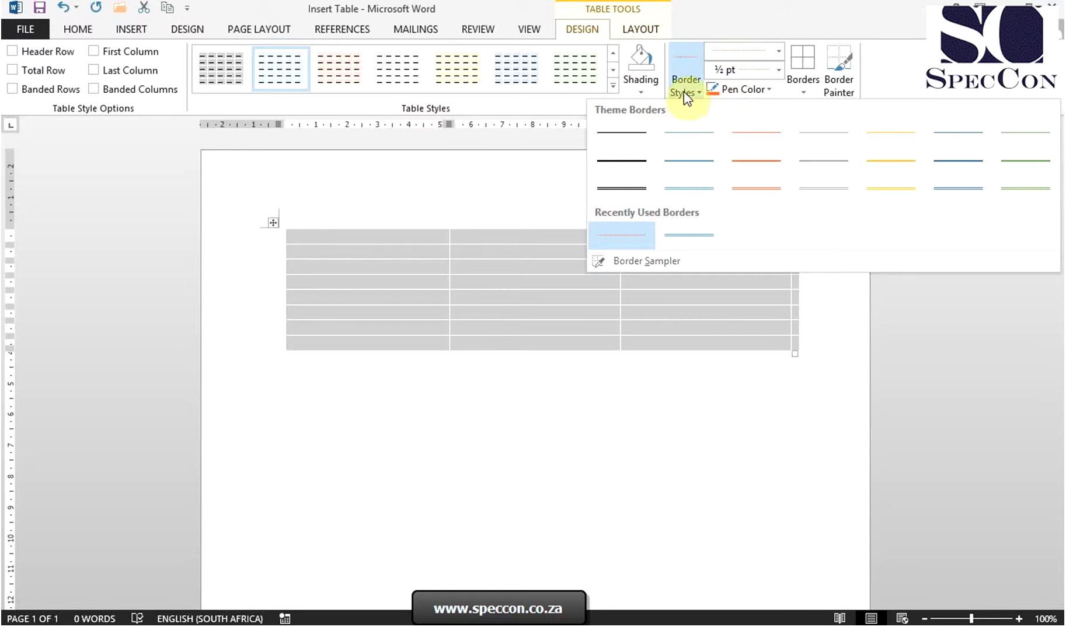
{"action": "left_click", "coordinate": [689, 160]}
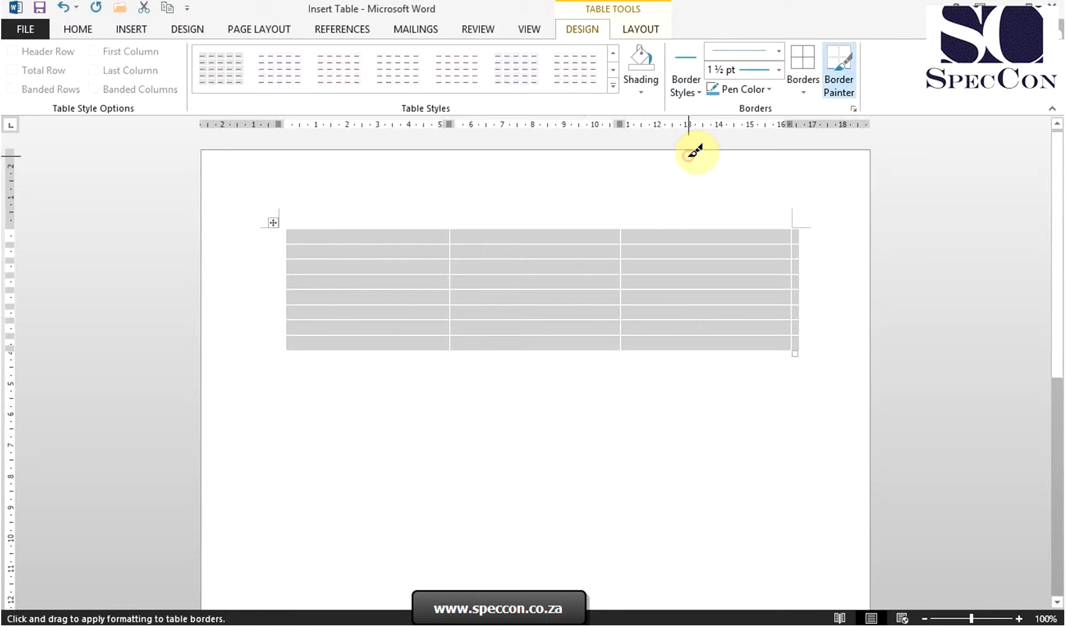
Step: Change the border line style to a double line with one thick and one thin stroke, set close together
{"action": "left_click", "coordinate": [777, 51]}
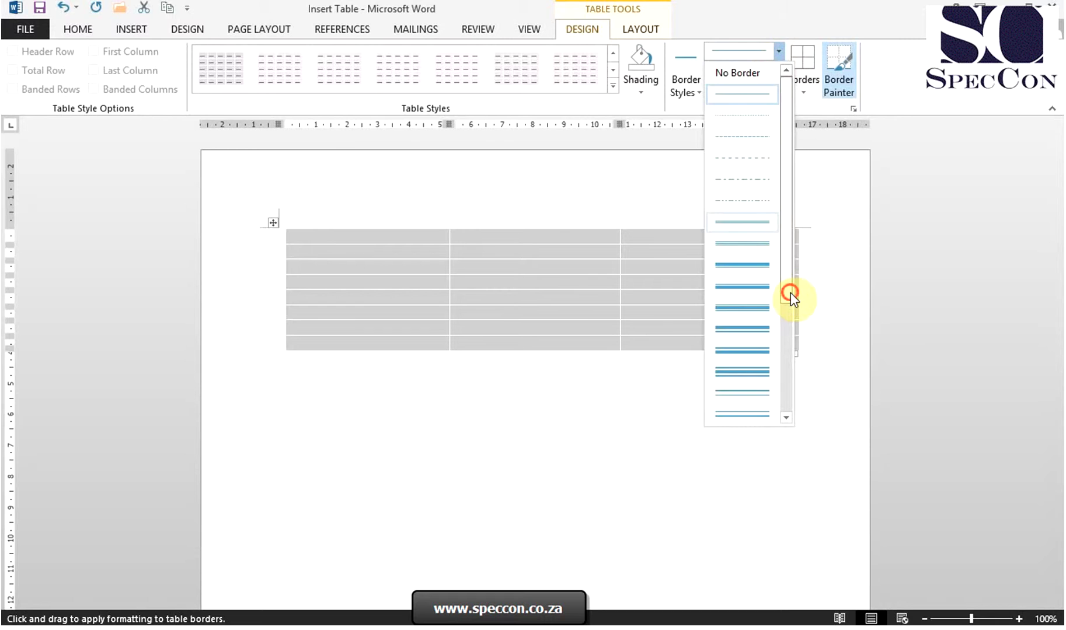
{"action": "mouse_move", "coordinate": [790, 292]}
{"action": "left_mouse_down"}
{"action": "mouse_move", "coordinate": [790, 362]}
{"action": "mouse_move", "coordinate": [788, 279]}
{"action": "left_mouse_up"}
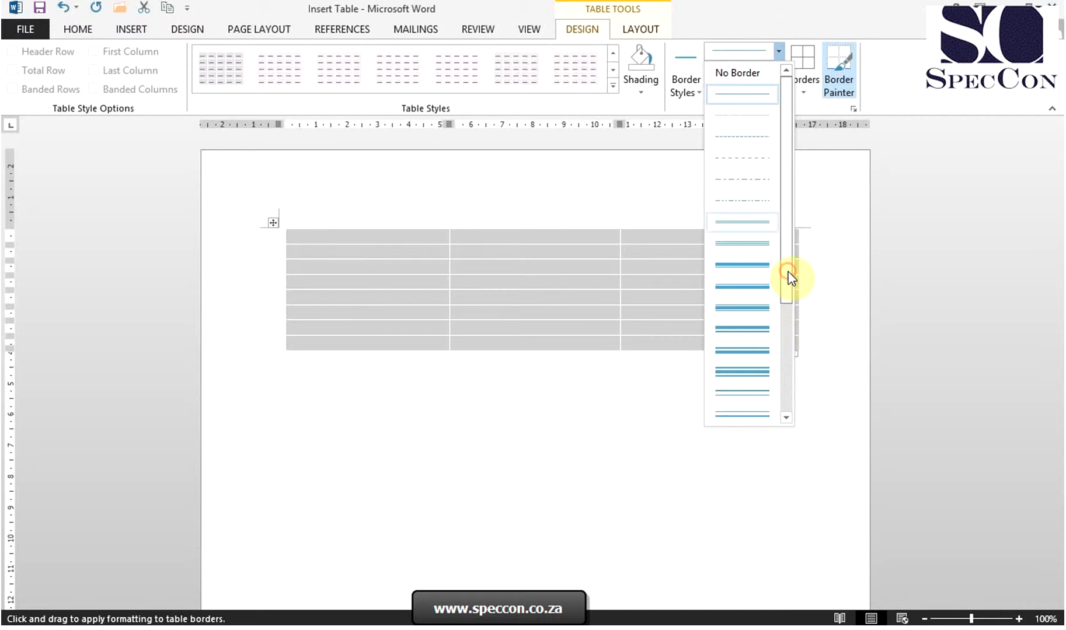
{"action": "left_click", "coordinate": [780, 53]}
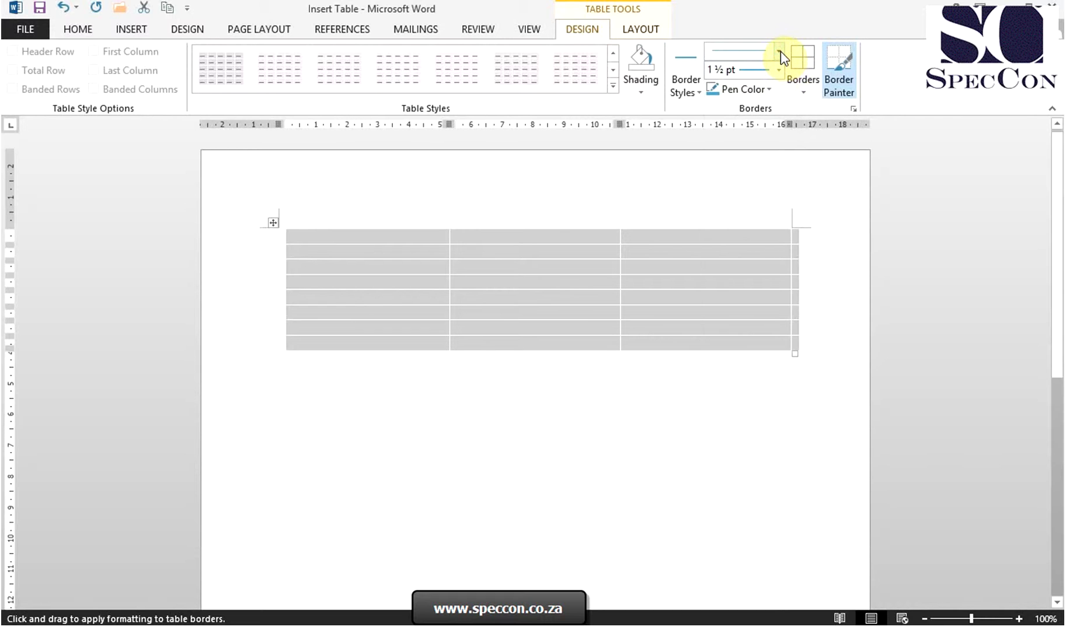
{"action": "left_click", "coordinate": [780, 52]}
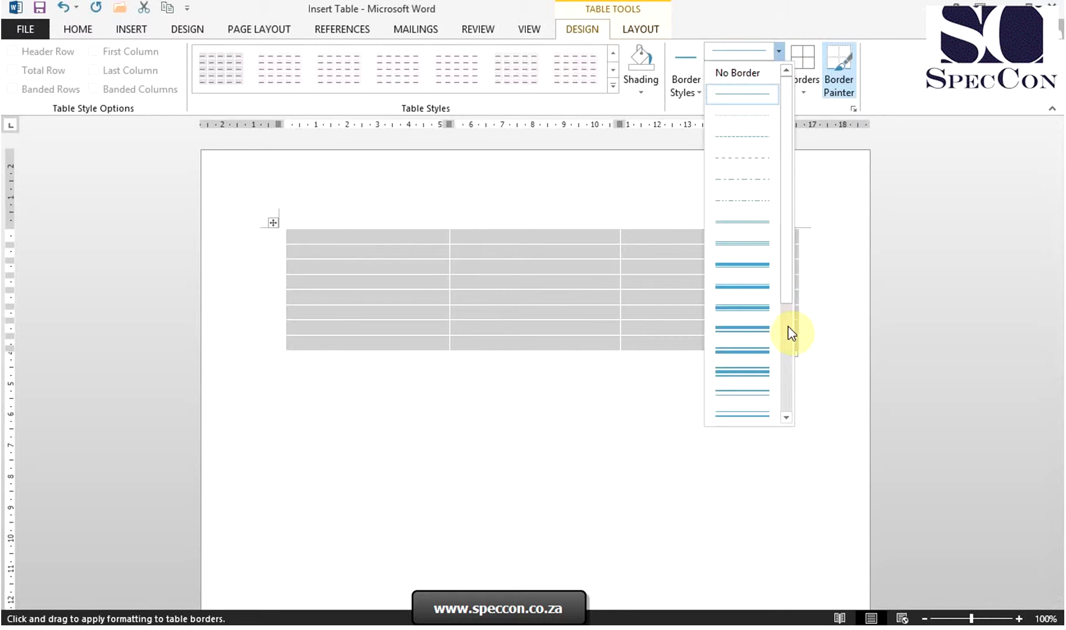
{"action": "left_click_drag", "start_coordinate": [789, 293], "coordinate": [812, 418]}
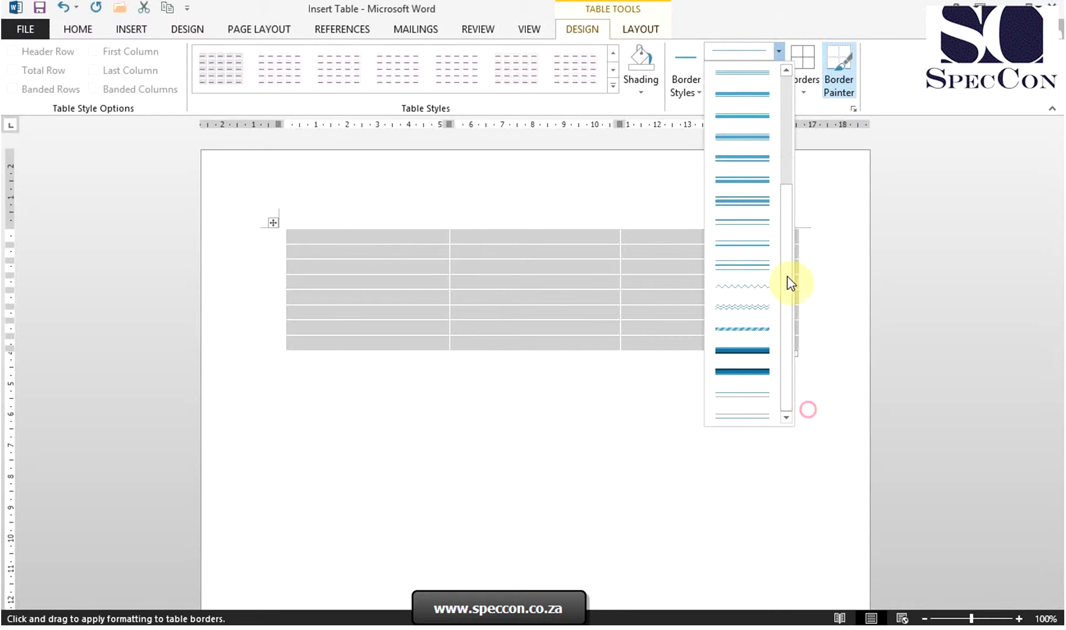
{"action": "left_click_drag", "start_coordinate": [786, 277], "coordinate": [781, 91]}
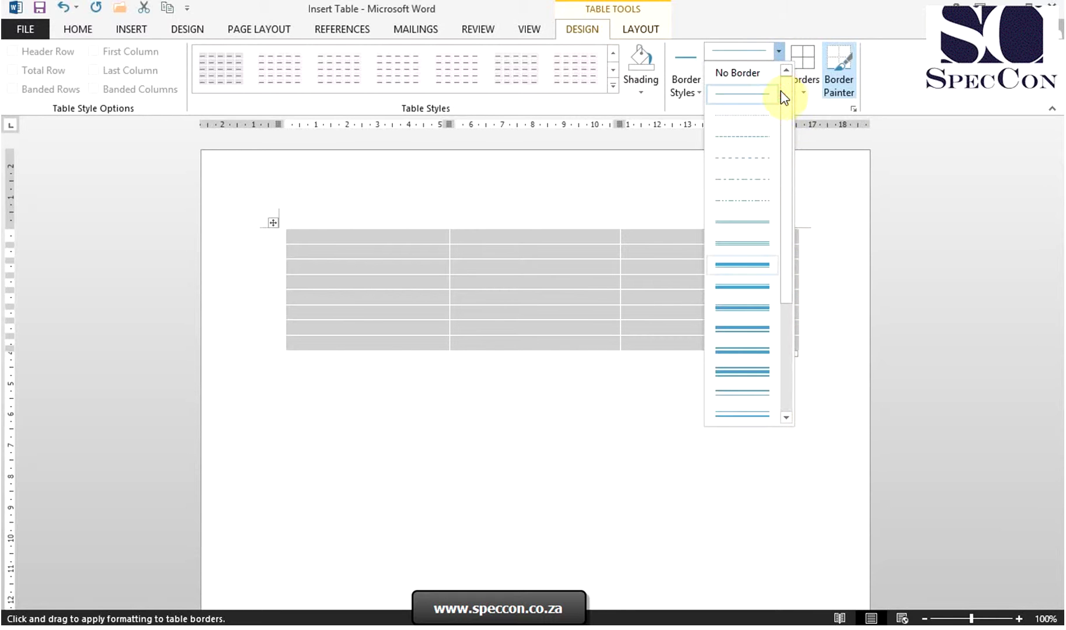
{"action": "left_click", "coordinate": [753, 285]}
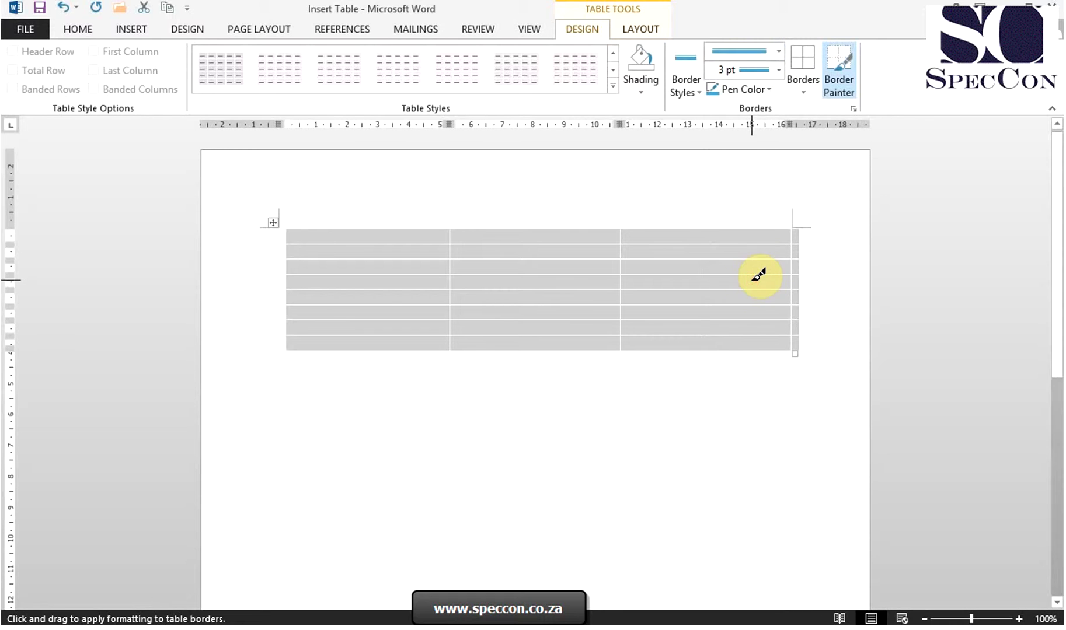
Step: Set the border line weight to 2 ¼ pt and the pen color to a light green theme color
{"action": "left_click", "coordinate": [779, 70]}
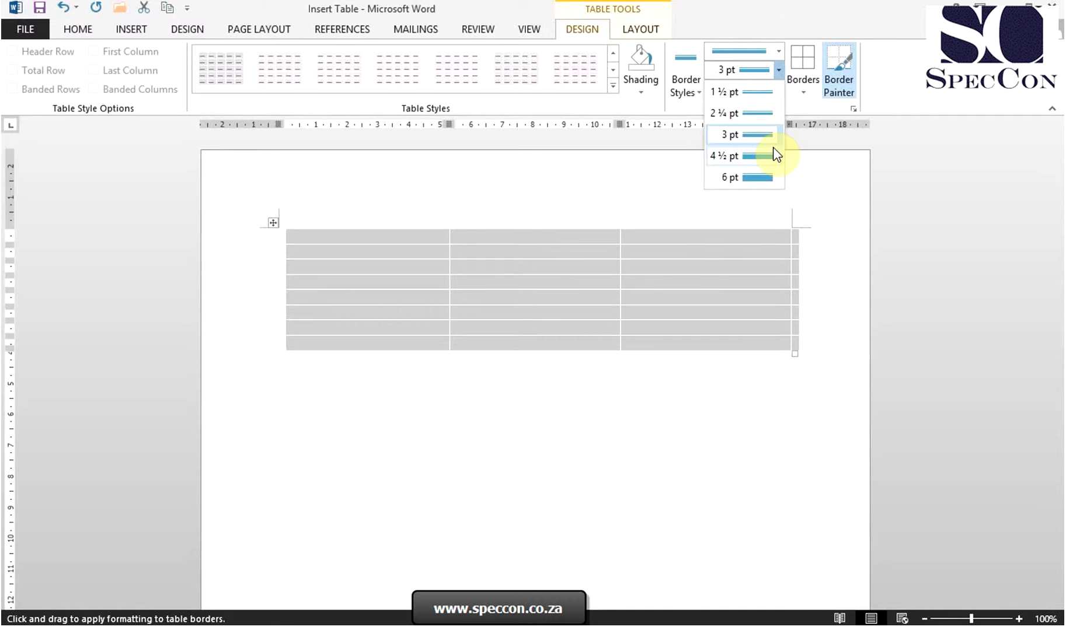
{"action": "left_click", "coordinate": [769, 114]}
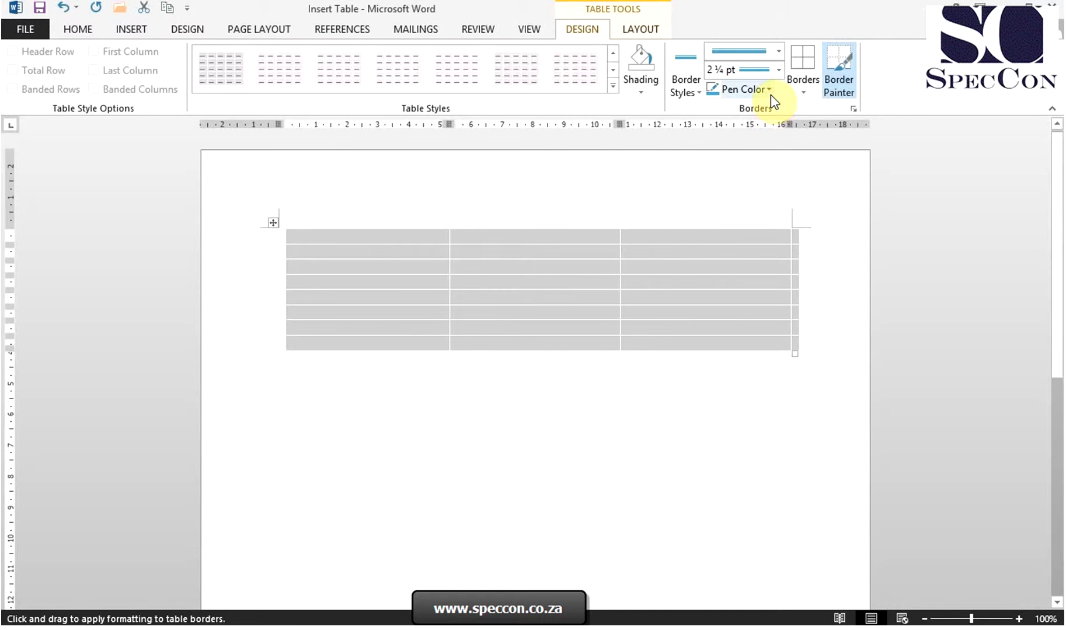
{"action": "left_click", "coordinate": [770, 90]}
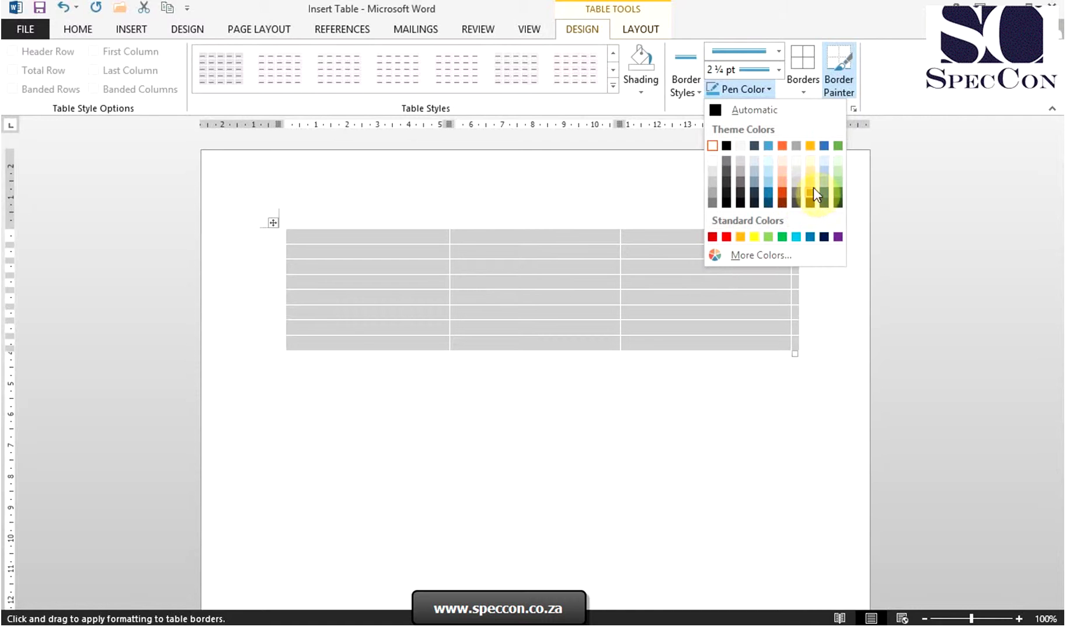
{"action": "left_click", "coordinate": [837, 182]}
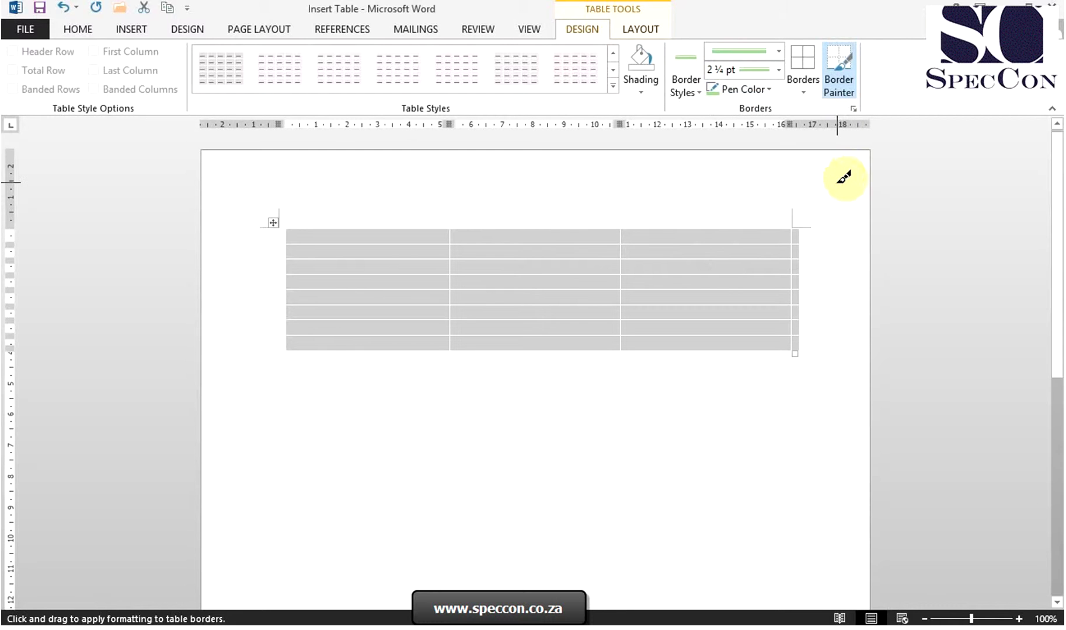
Step: Apply the chosen green border to all borders of the selected table and deselect it
{"action": "left_click", "coordinate": [802, 92]}
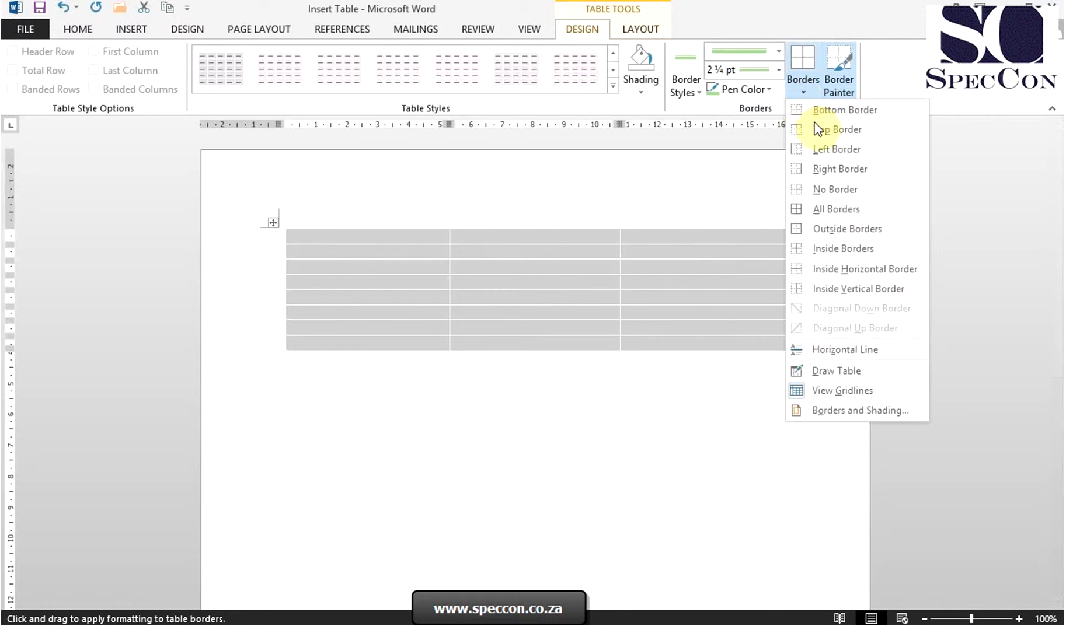
{"action": "left_click", "coordinate": [840, 211]}
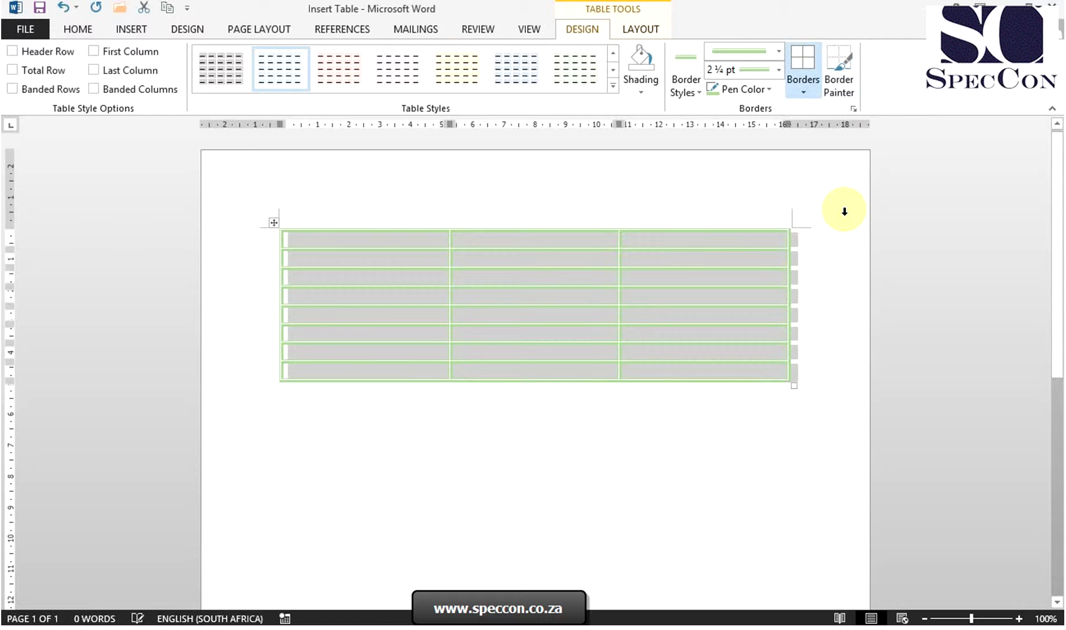
{"action": "left_click", "coordinate": [692, 461]}
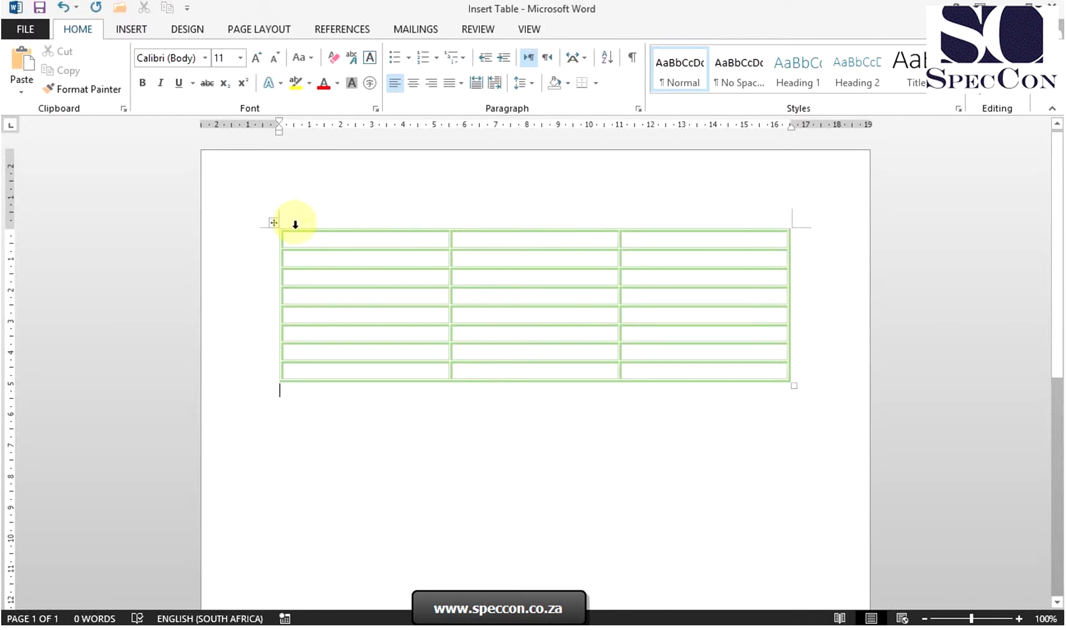
Step: Remove every border from the entire table with the No Border option
{"action": "left_click", "coordinate": [275, 223]}
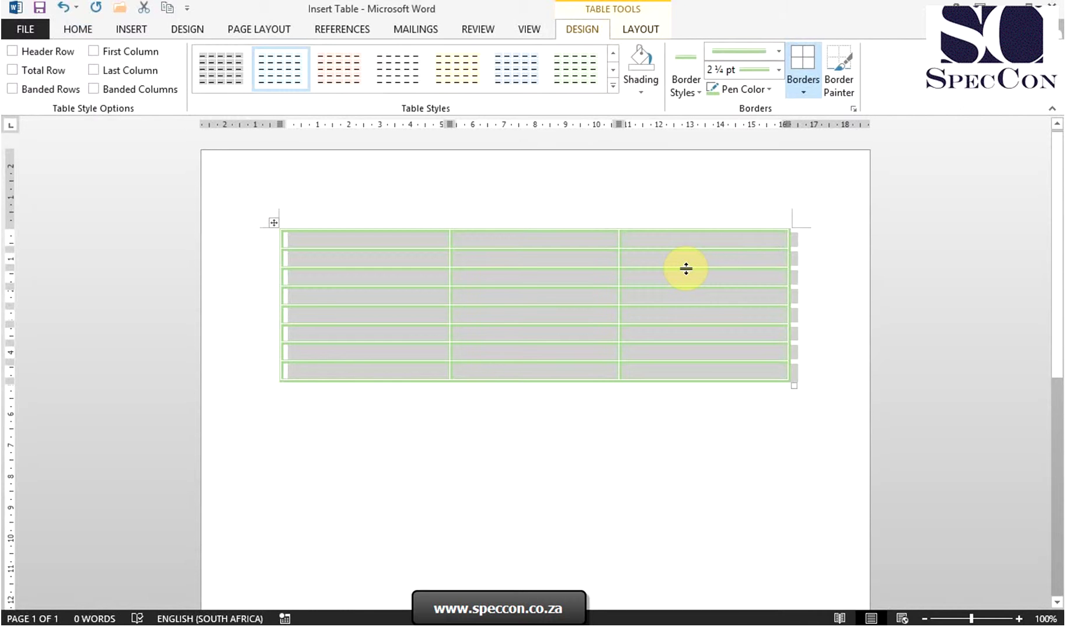
{"action": "left_click", "coordinate": [801, 92]}
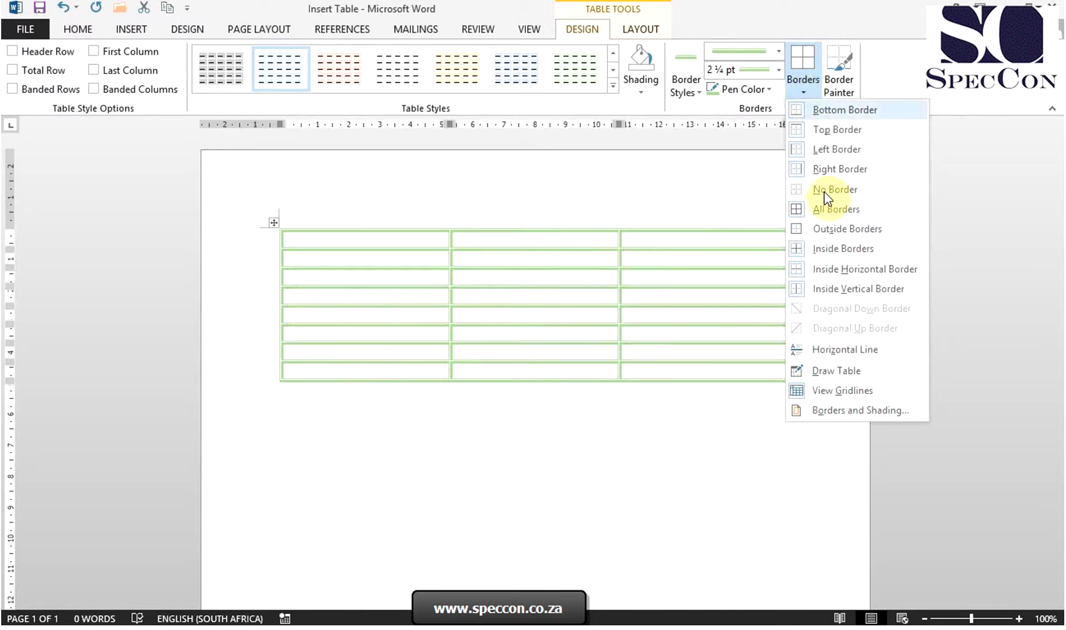
{"action": "left_click", "coordinate": [825, 189]}
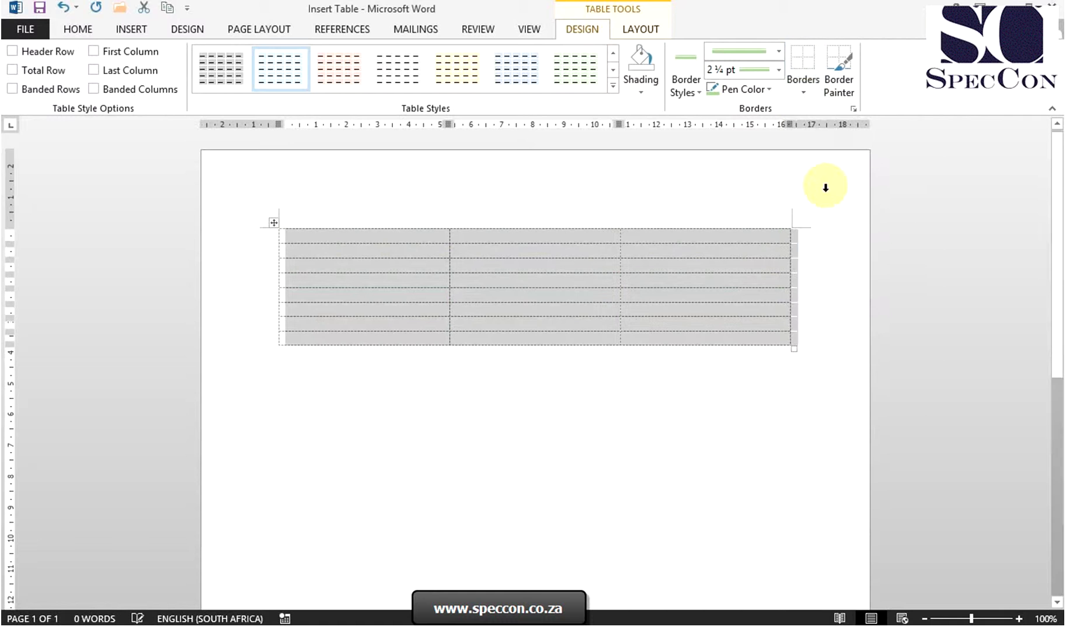